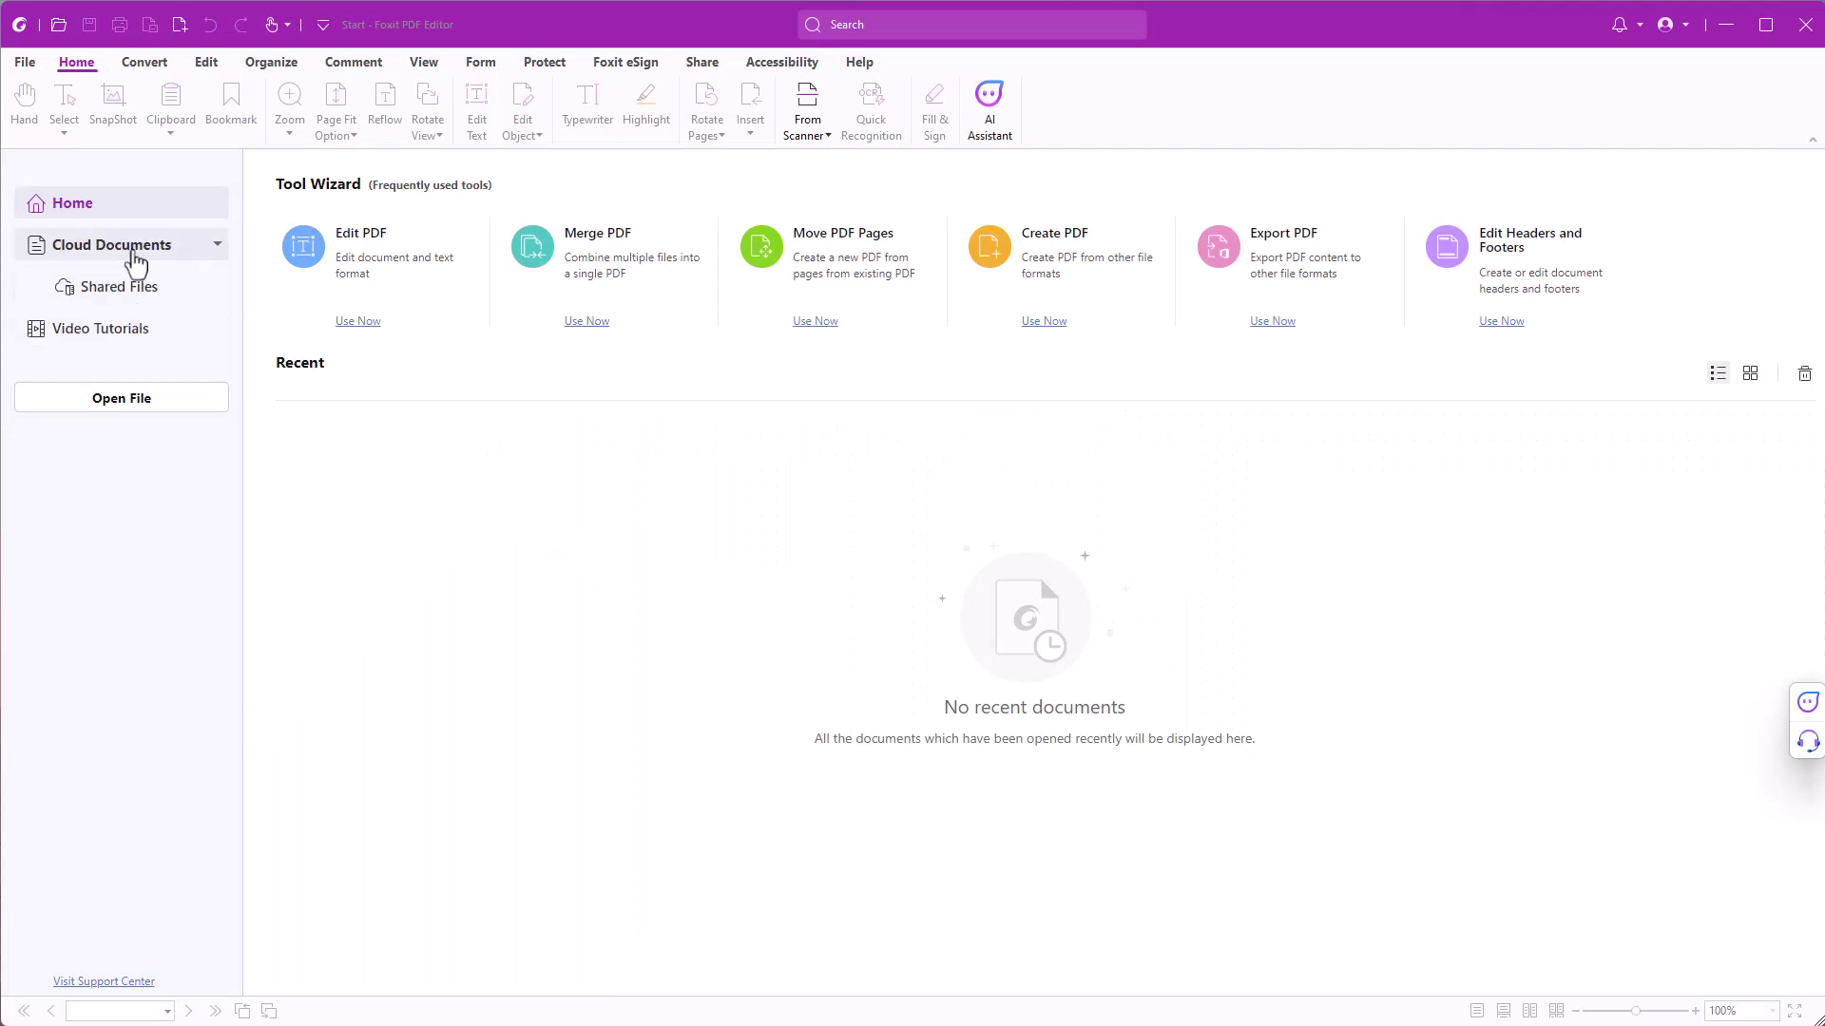
List the cloud PDFs and Receipts folder under File > Open > Cloud Documents.
left_click(111, 245)
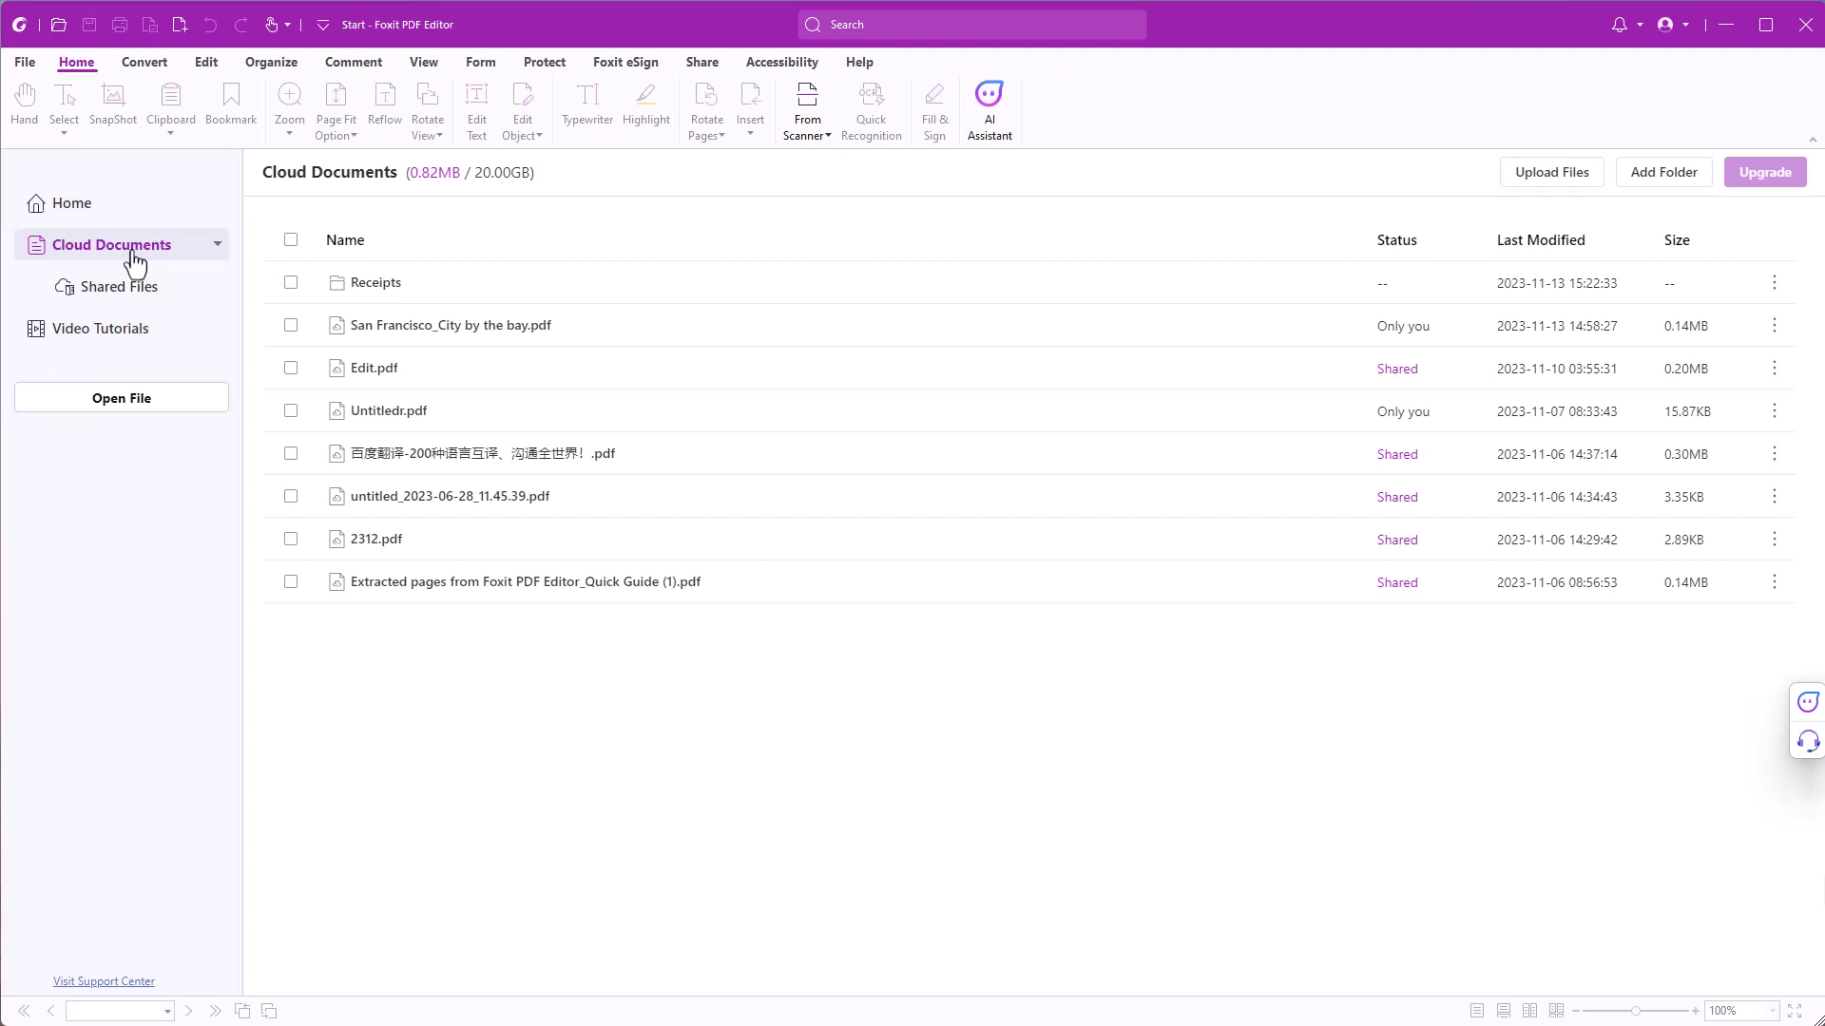
left_click(25, 61)
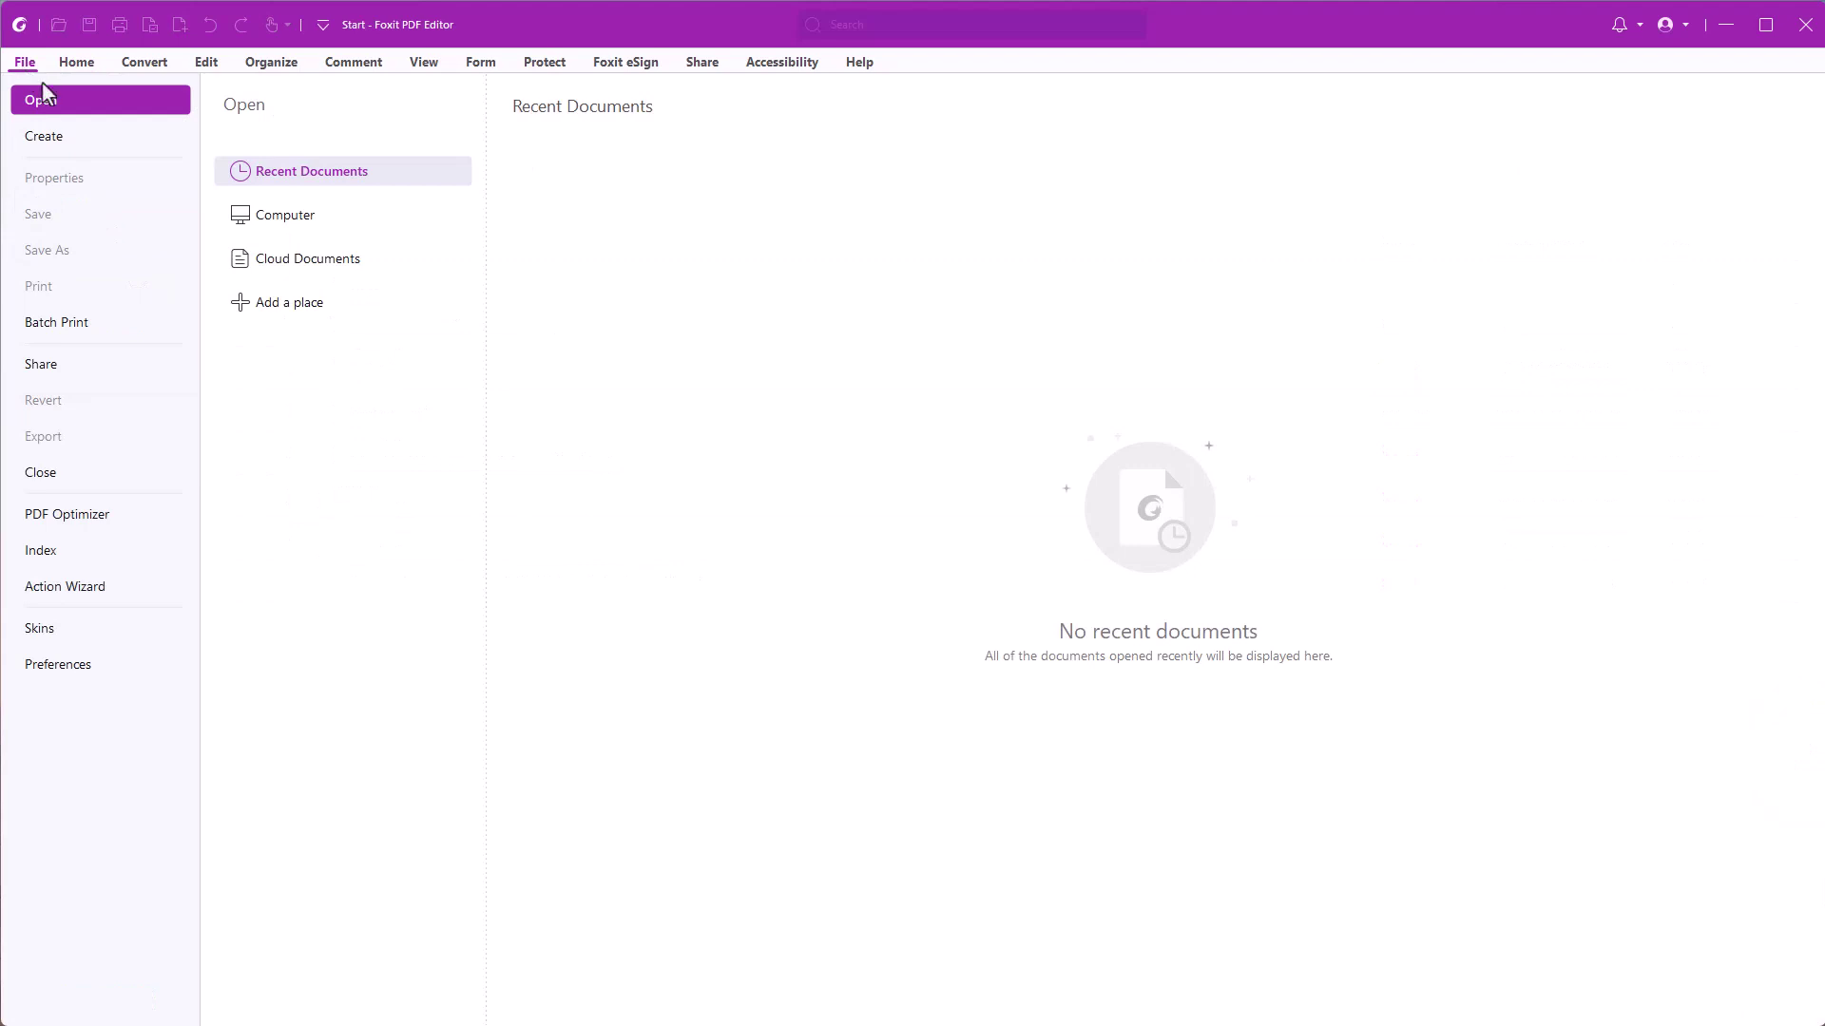
left_click(309, 258)
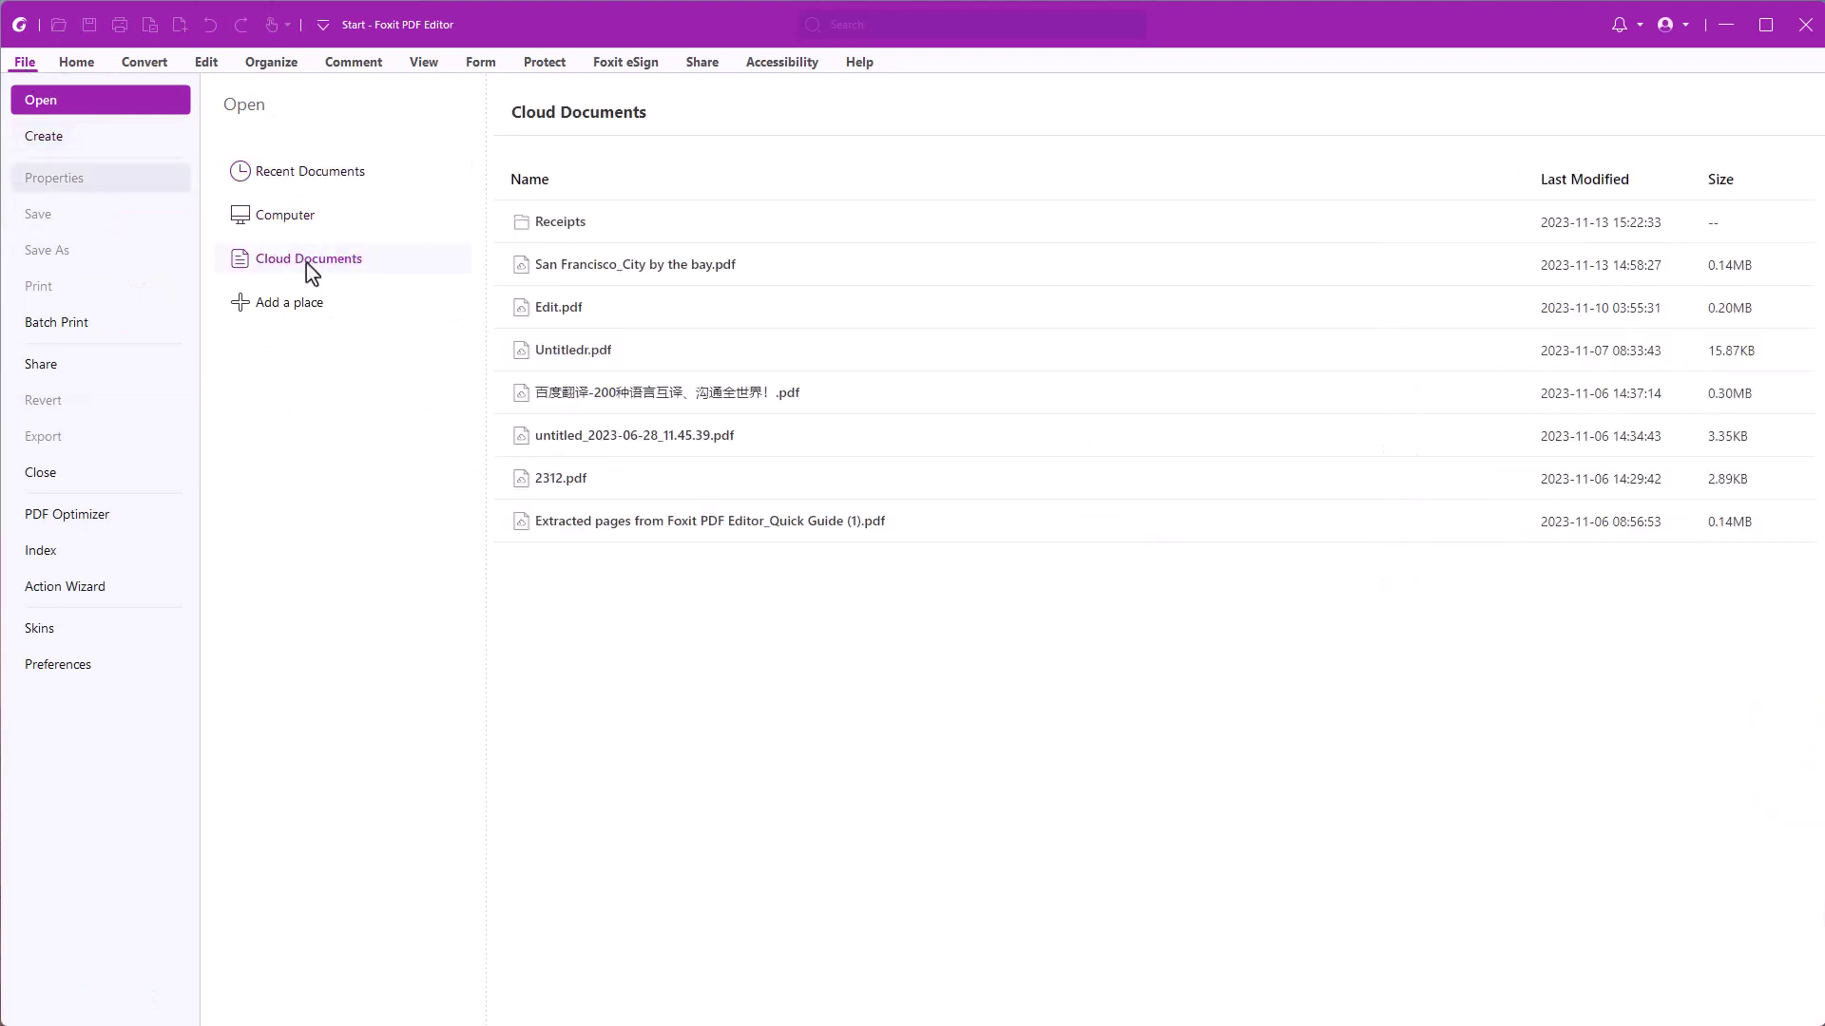
Open San Francisco_City by the bay.pdf, highlight its title with 'Change headline?', and save.
left_click(555, 266)
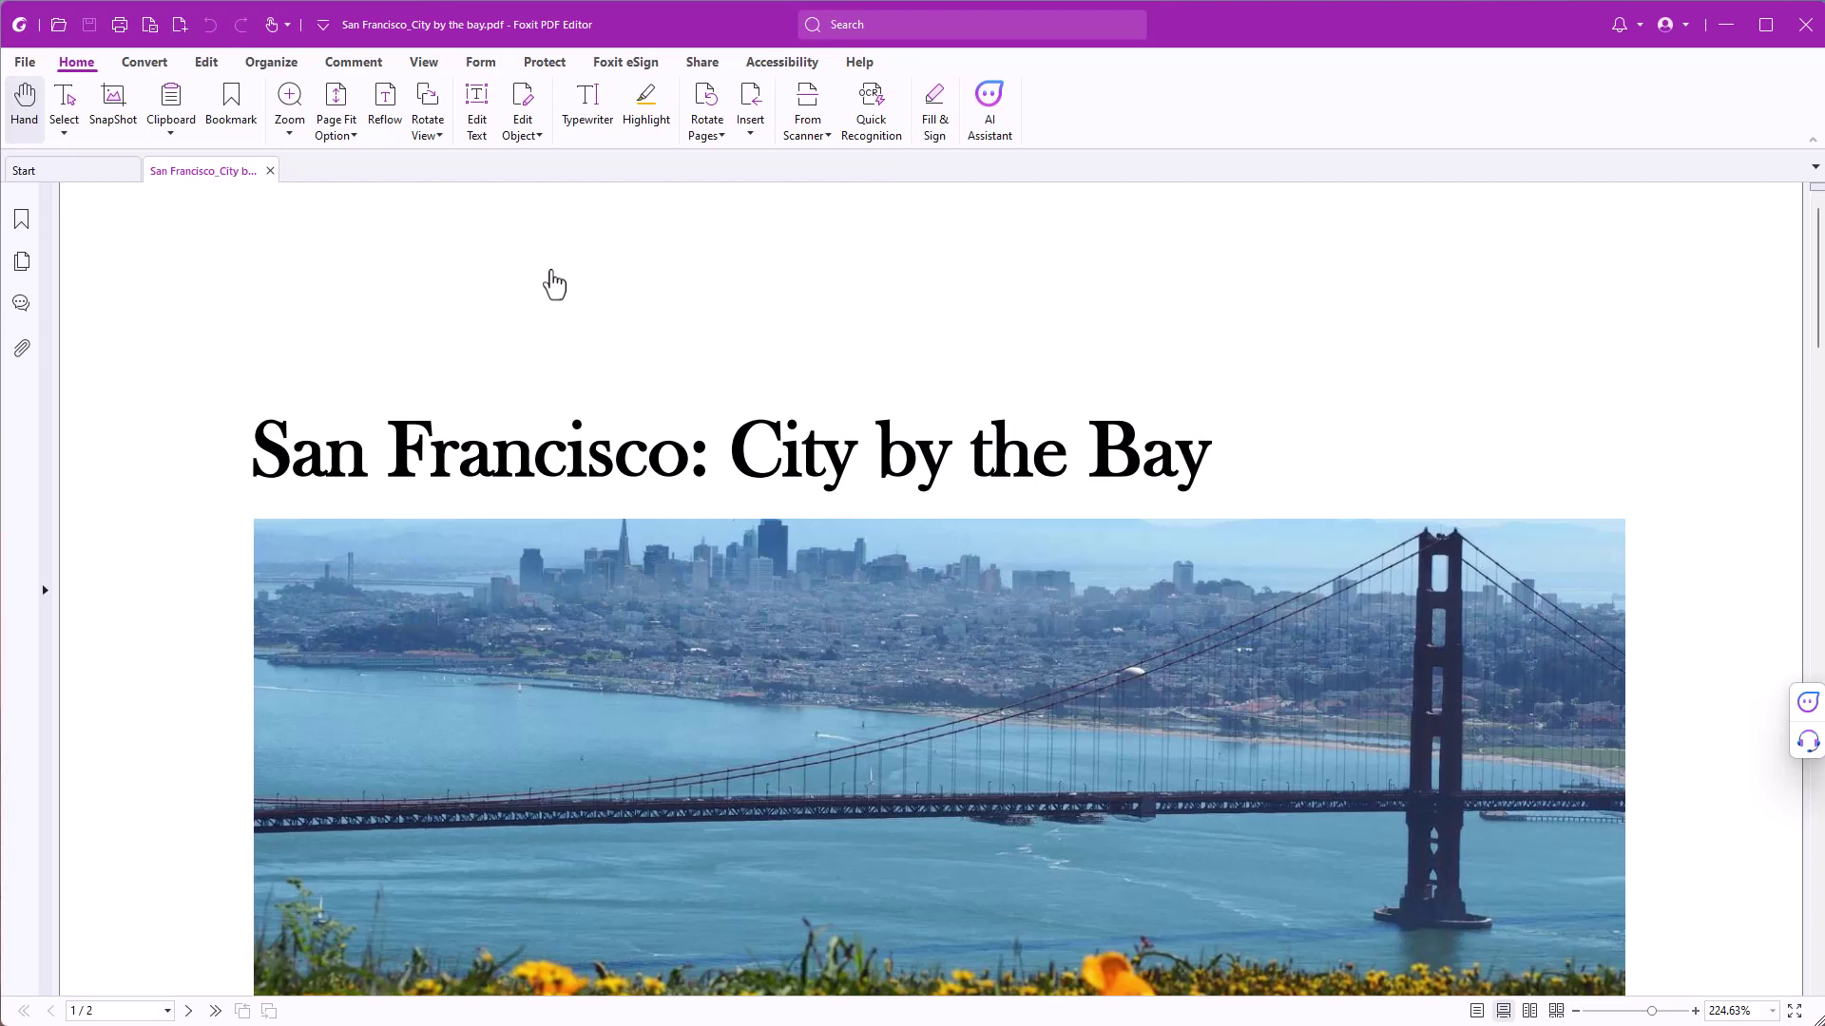
left_click(353, 62)
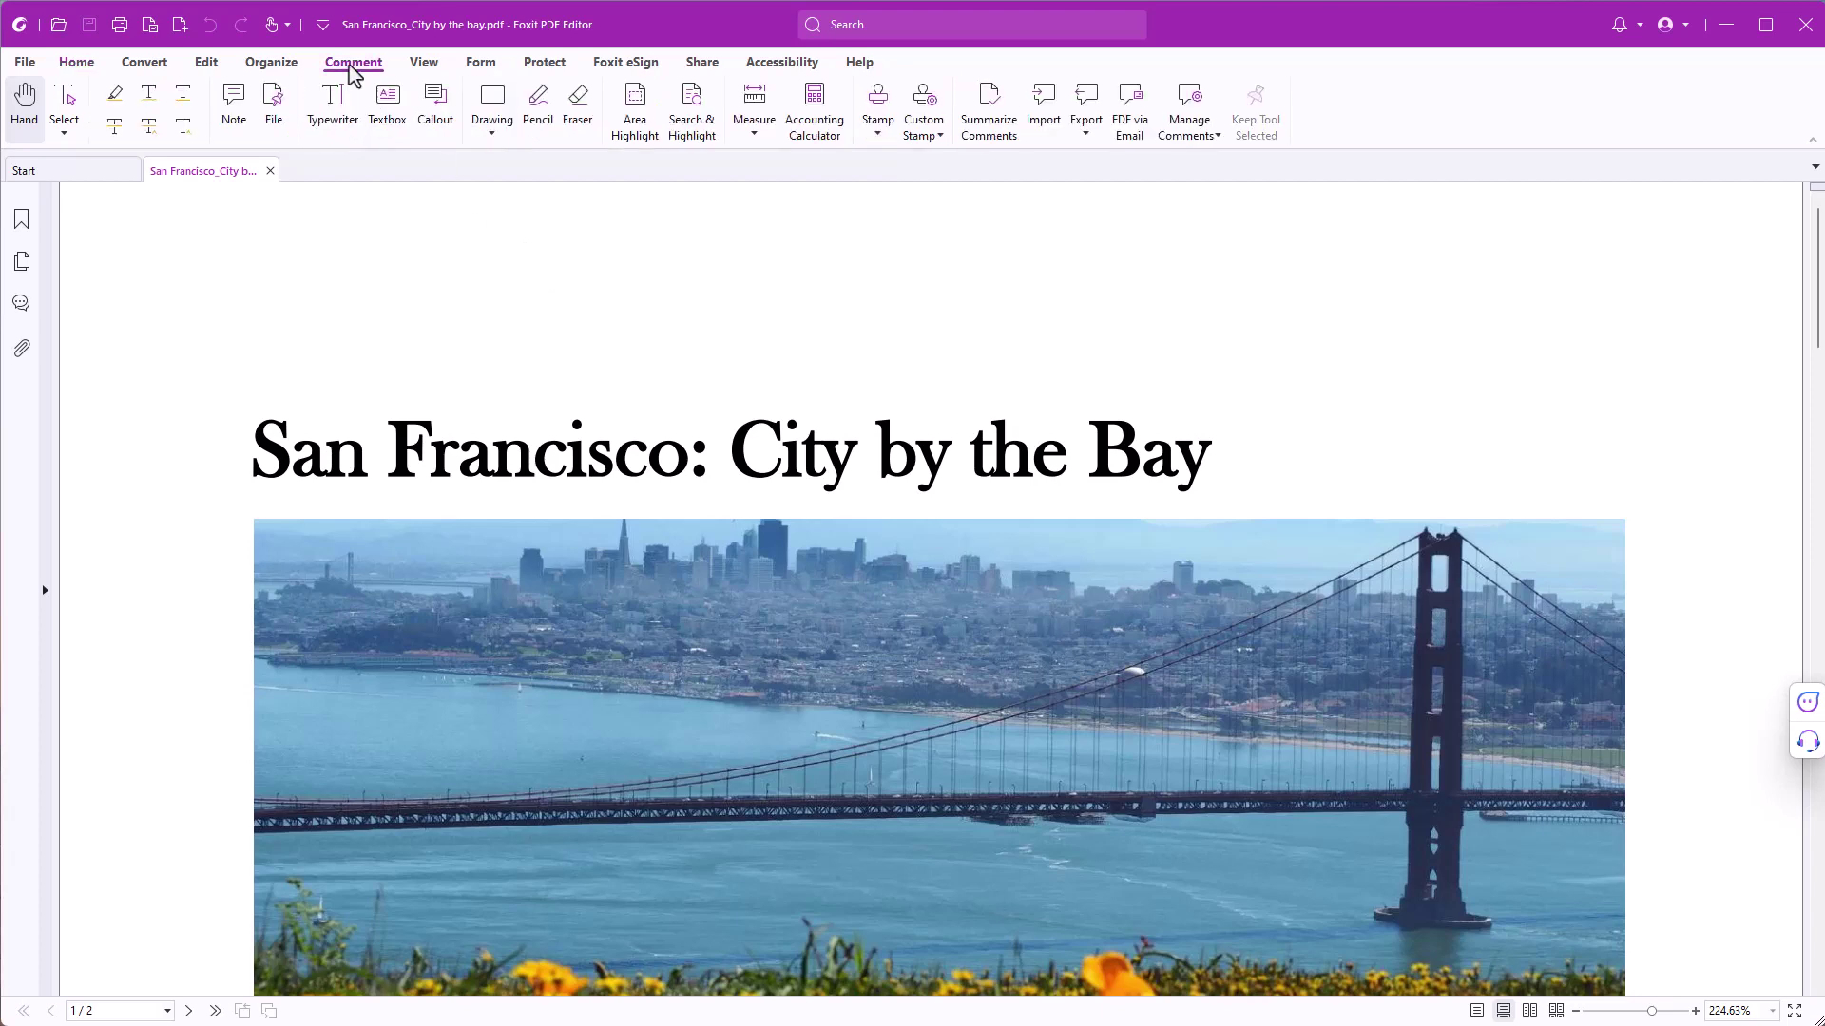
left_click(115, 97)
left_click_drag(224, 407, 994, 414)
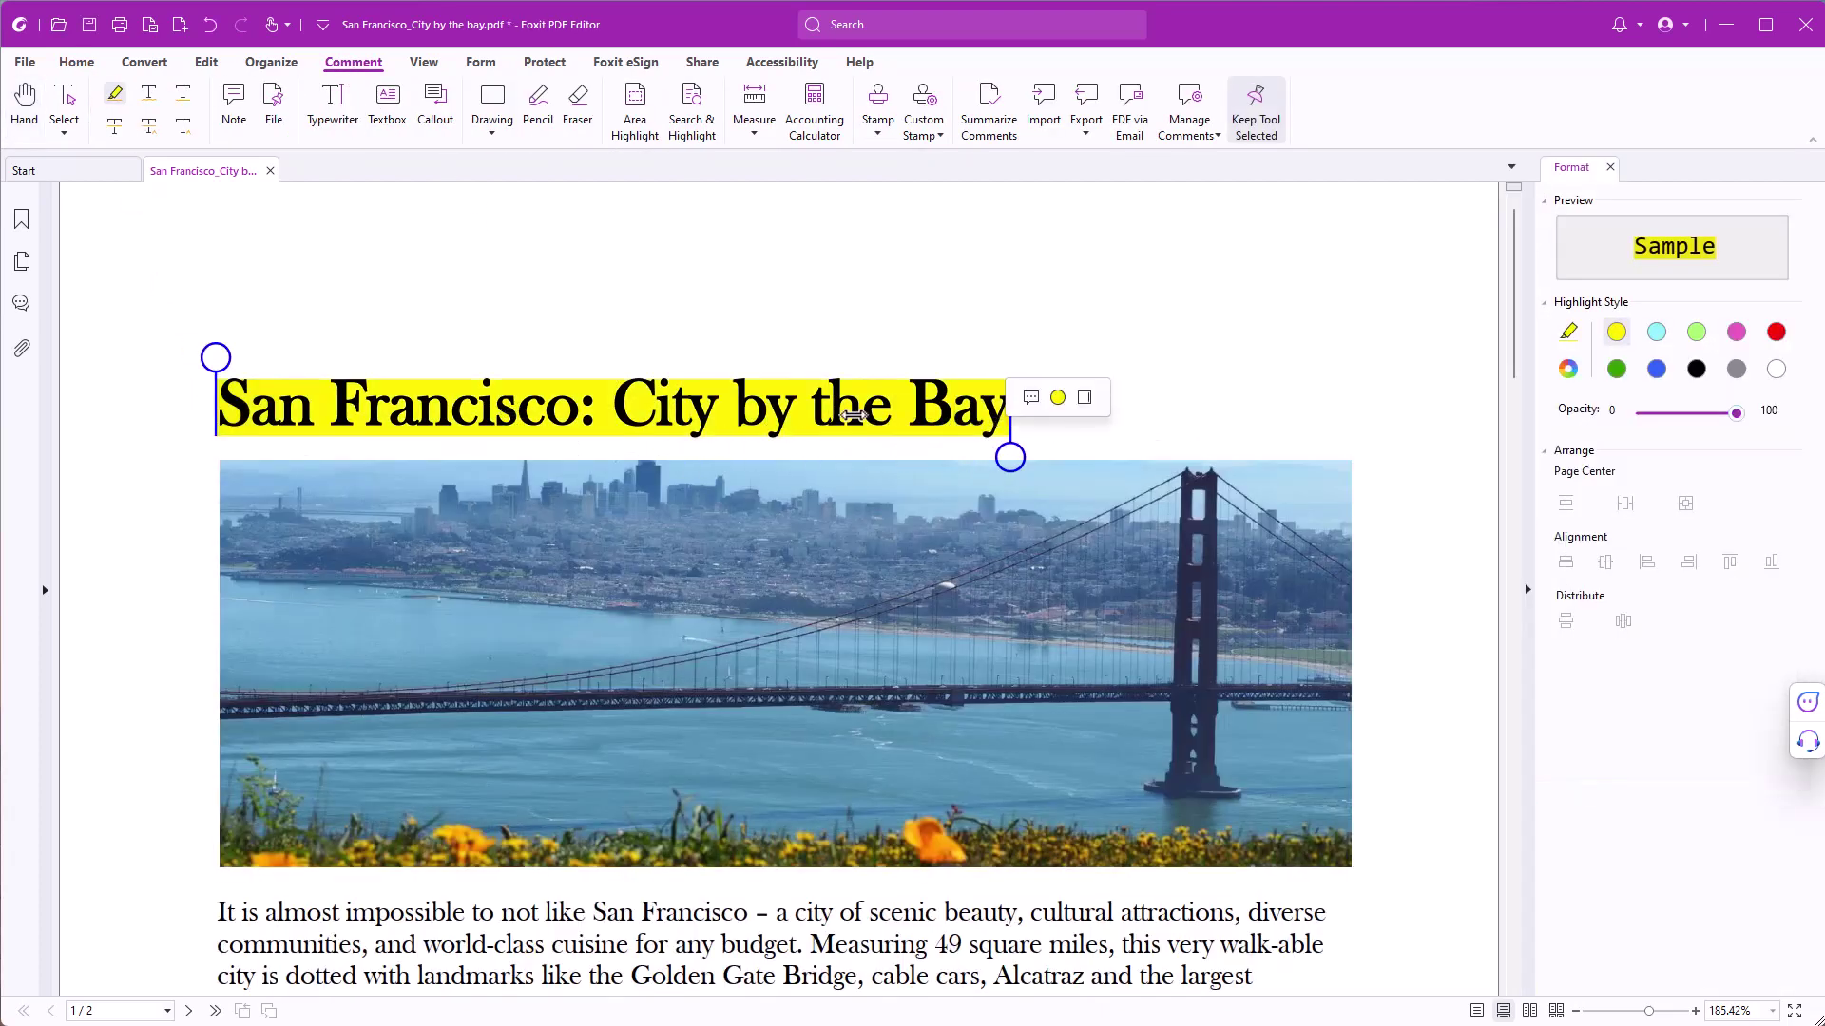
type("Change headline?")
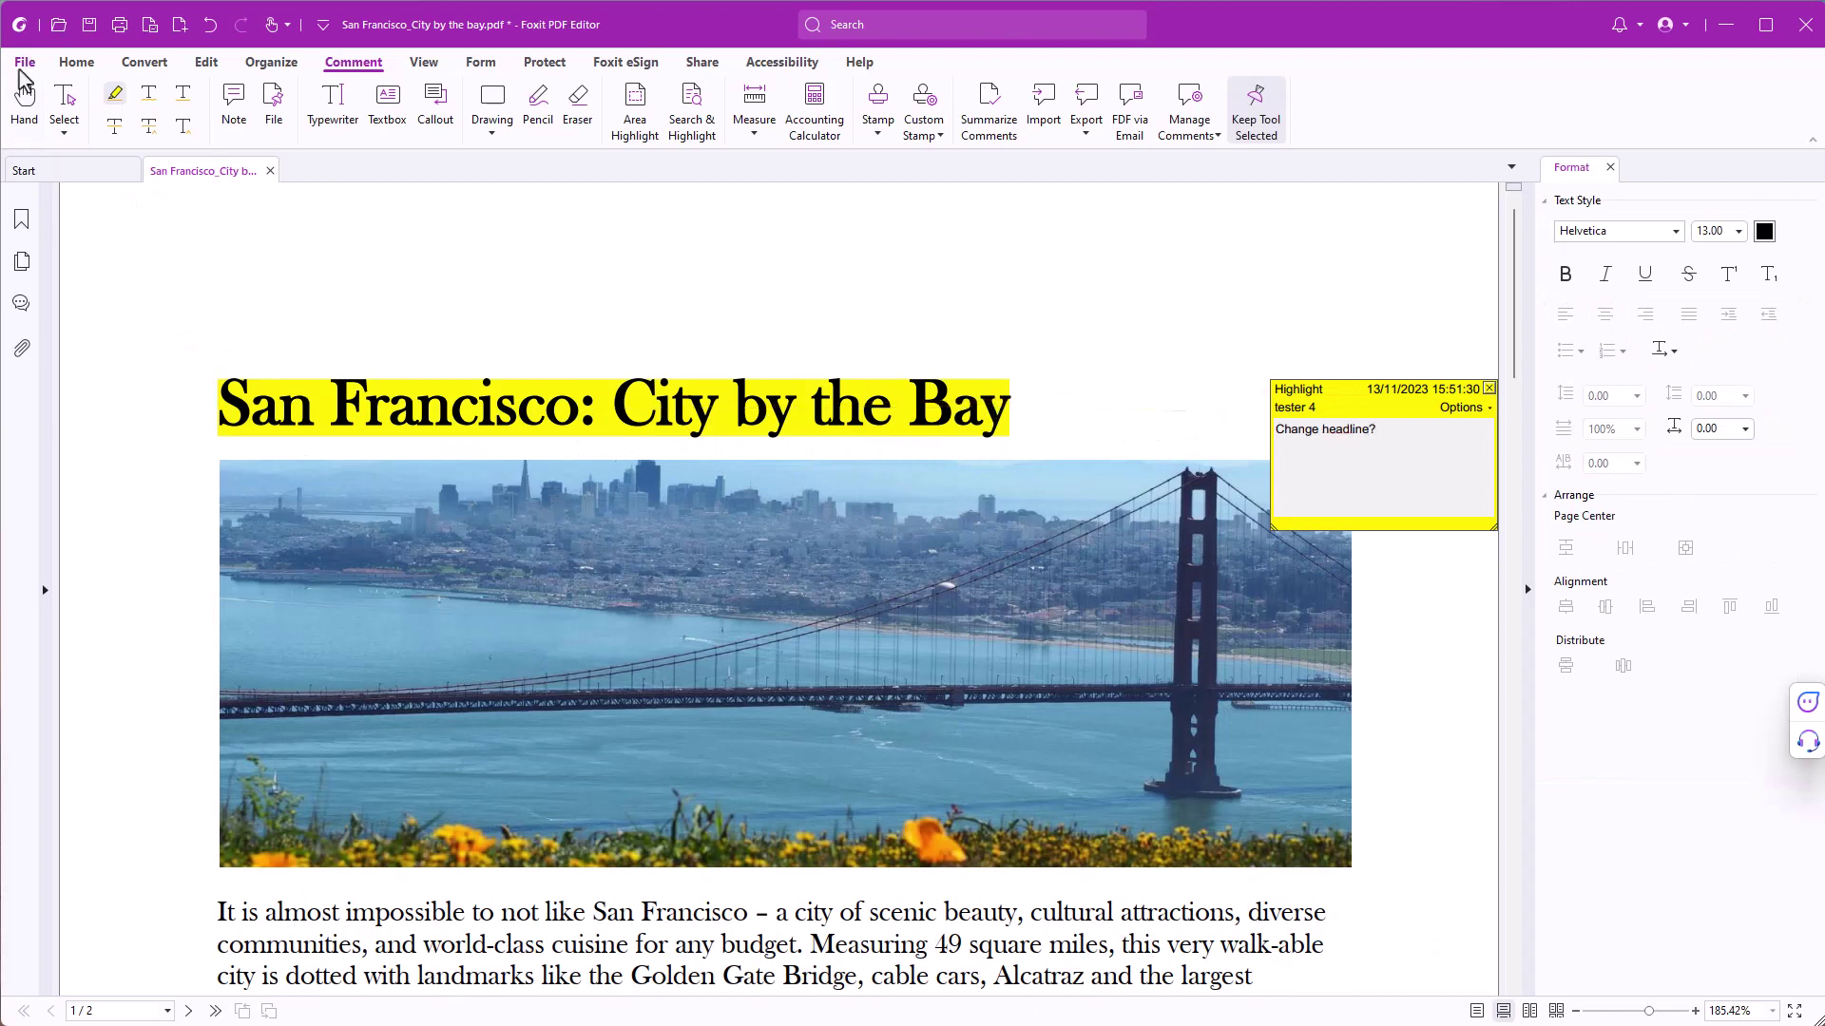
left_click(24, 60)
left_click(38, 215)
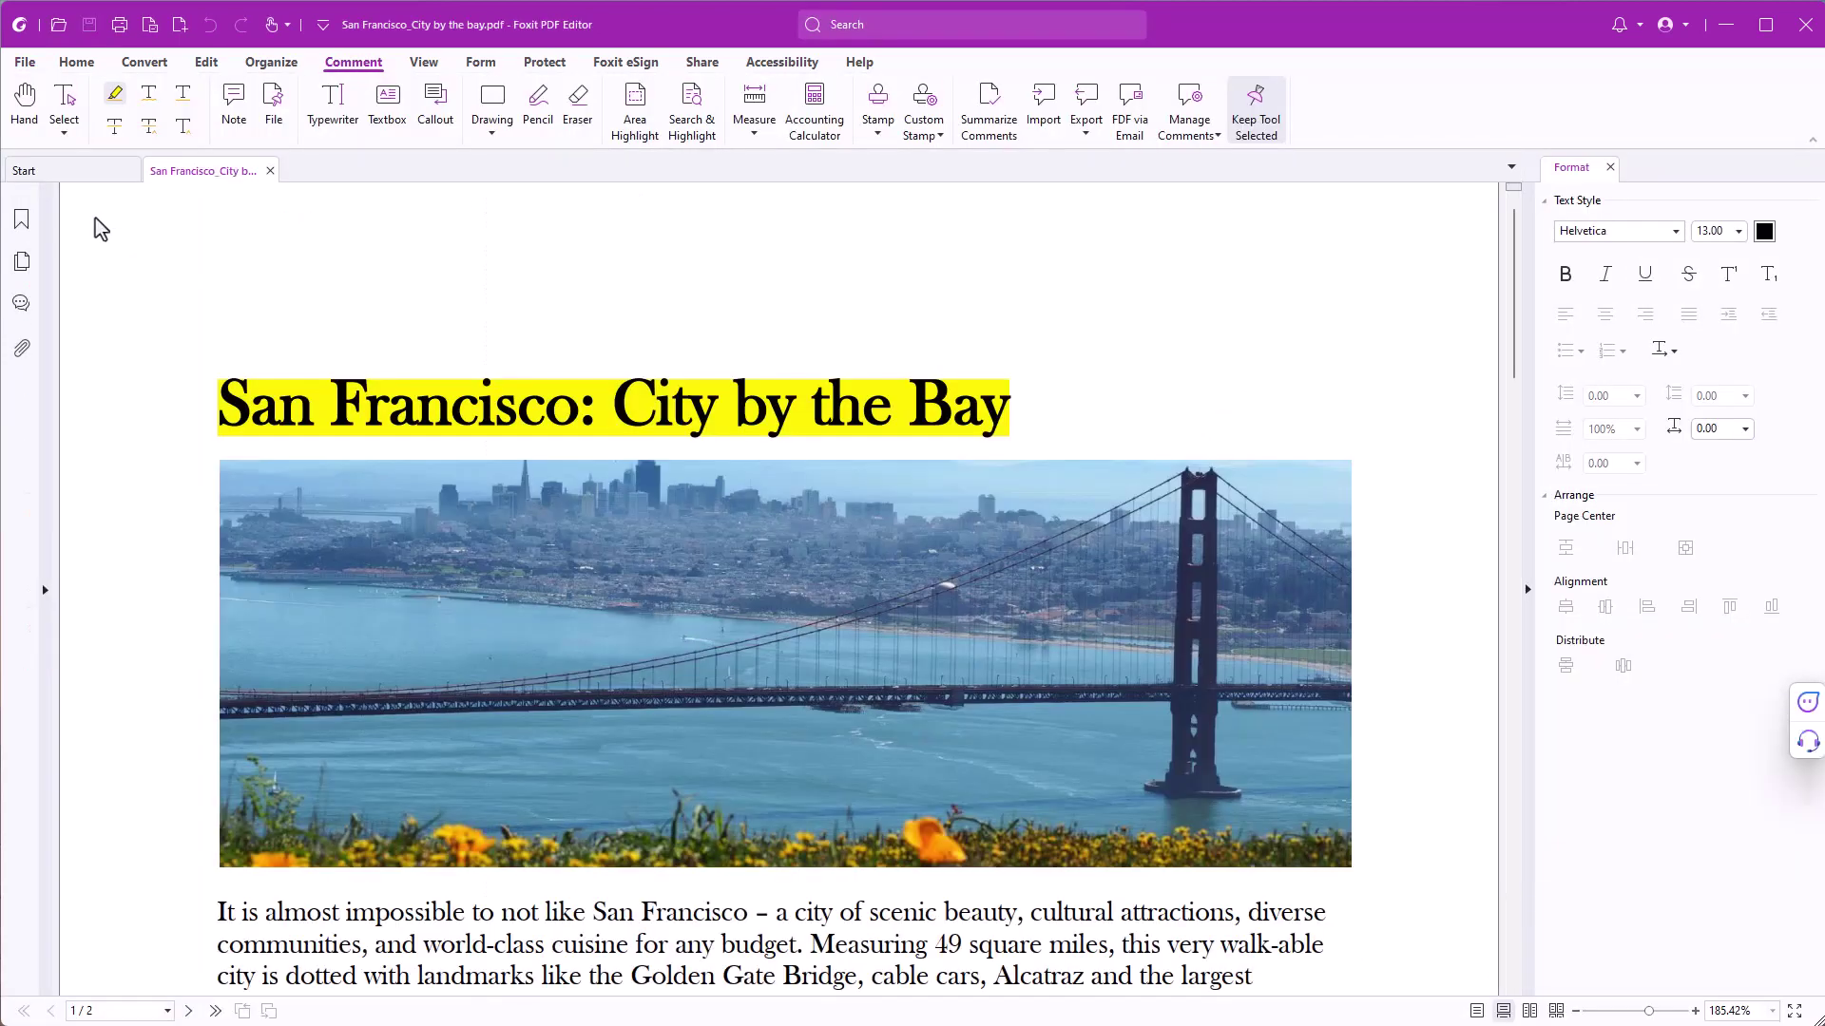
Close the San Francisco PDF and open Colombia PDF from the computer.
left_click(273, 171)
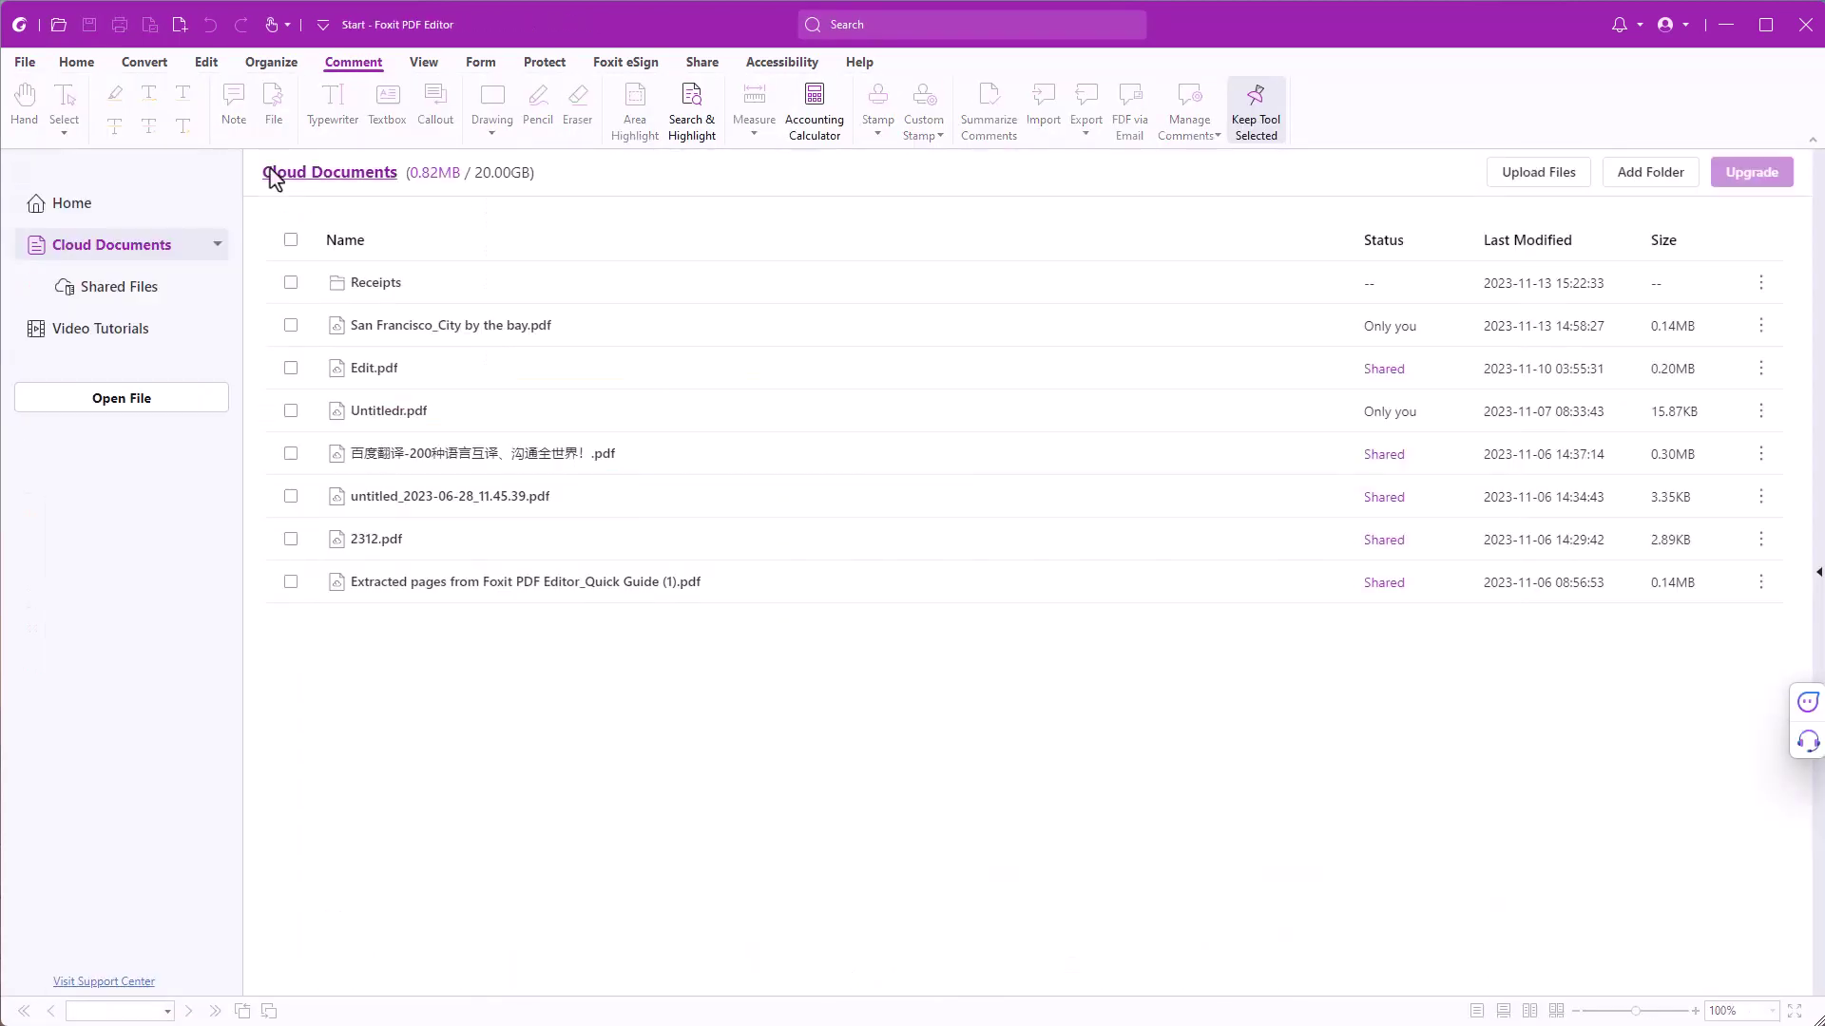
left_click(25, 62)
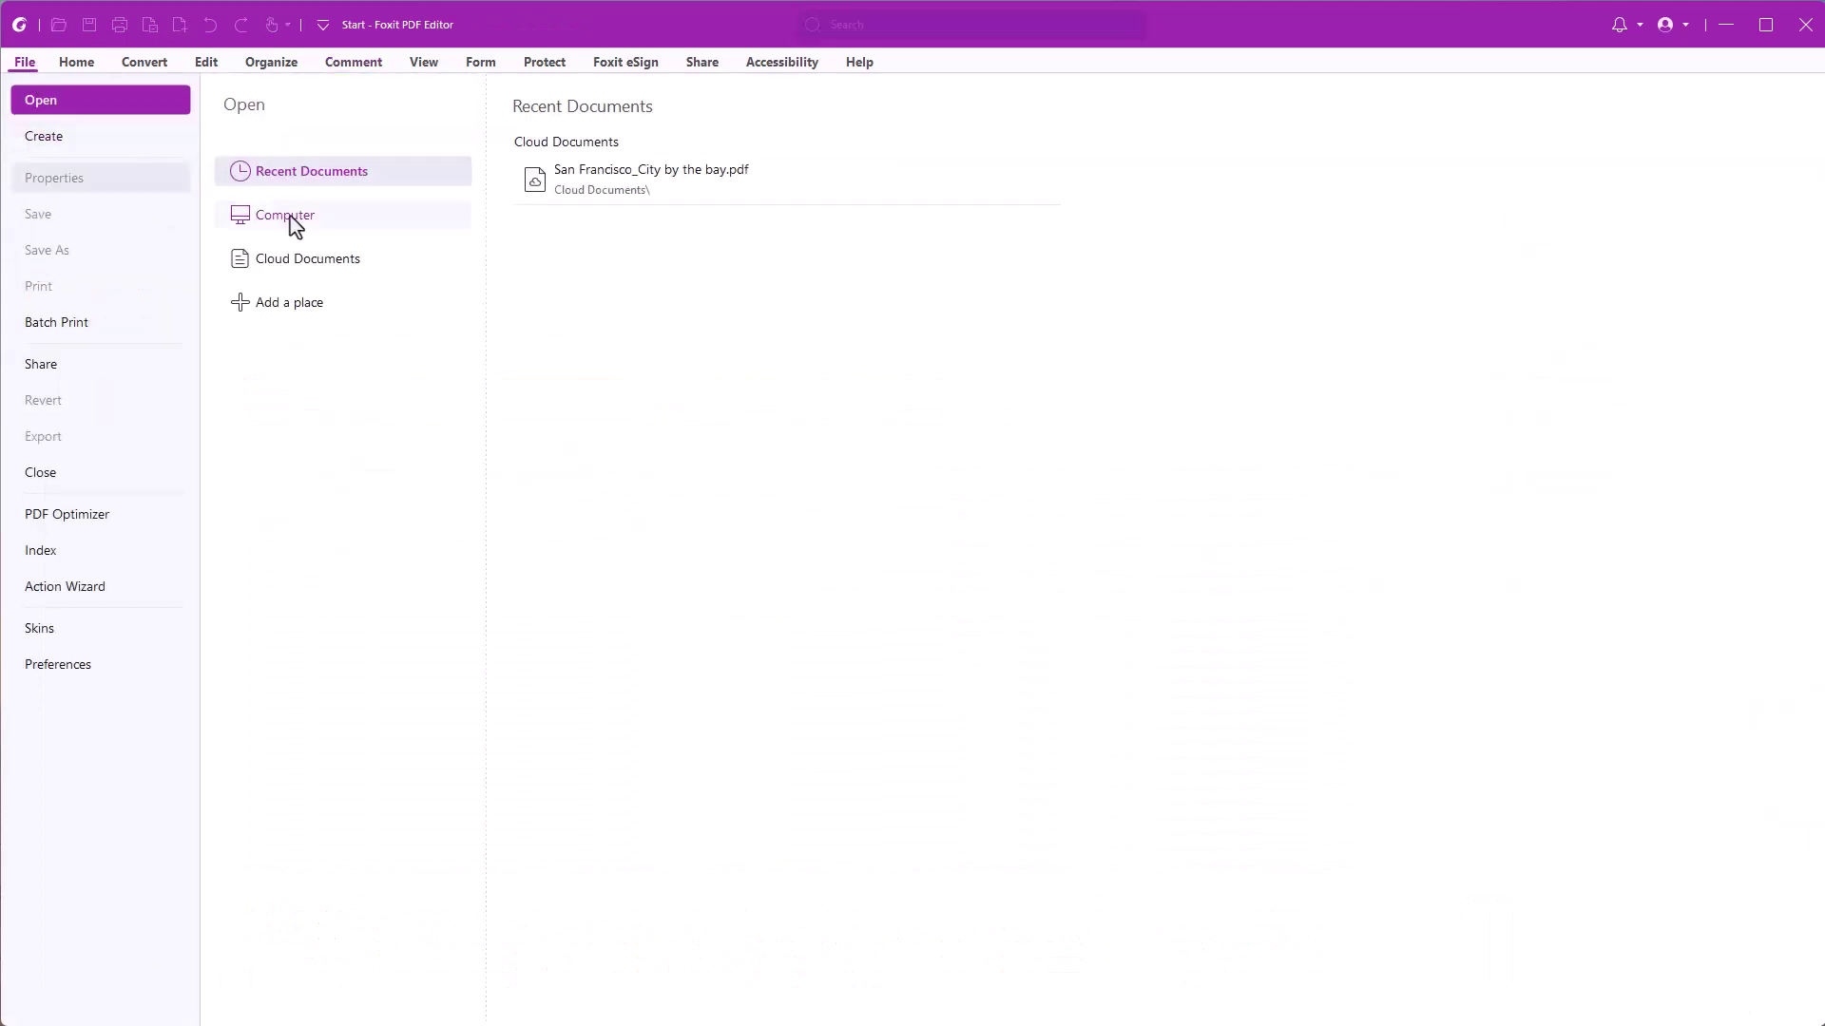
left_click(285, 214)
left_click(561, 535)
left_click(828, 423)
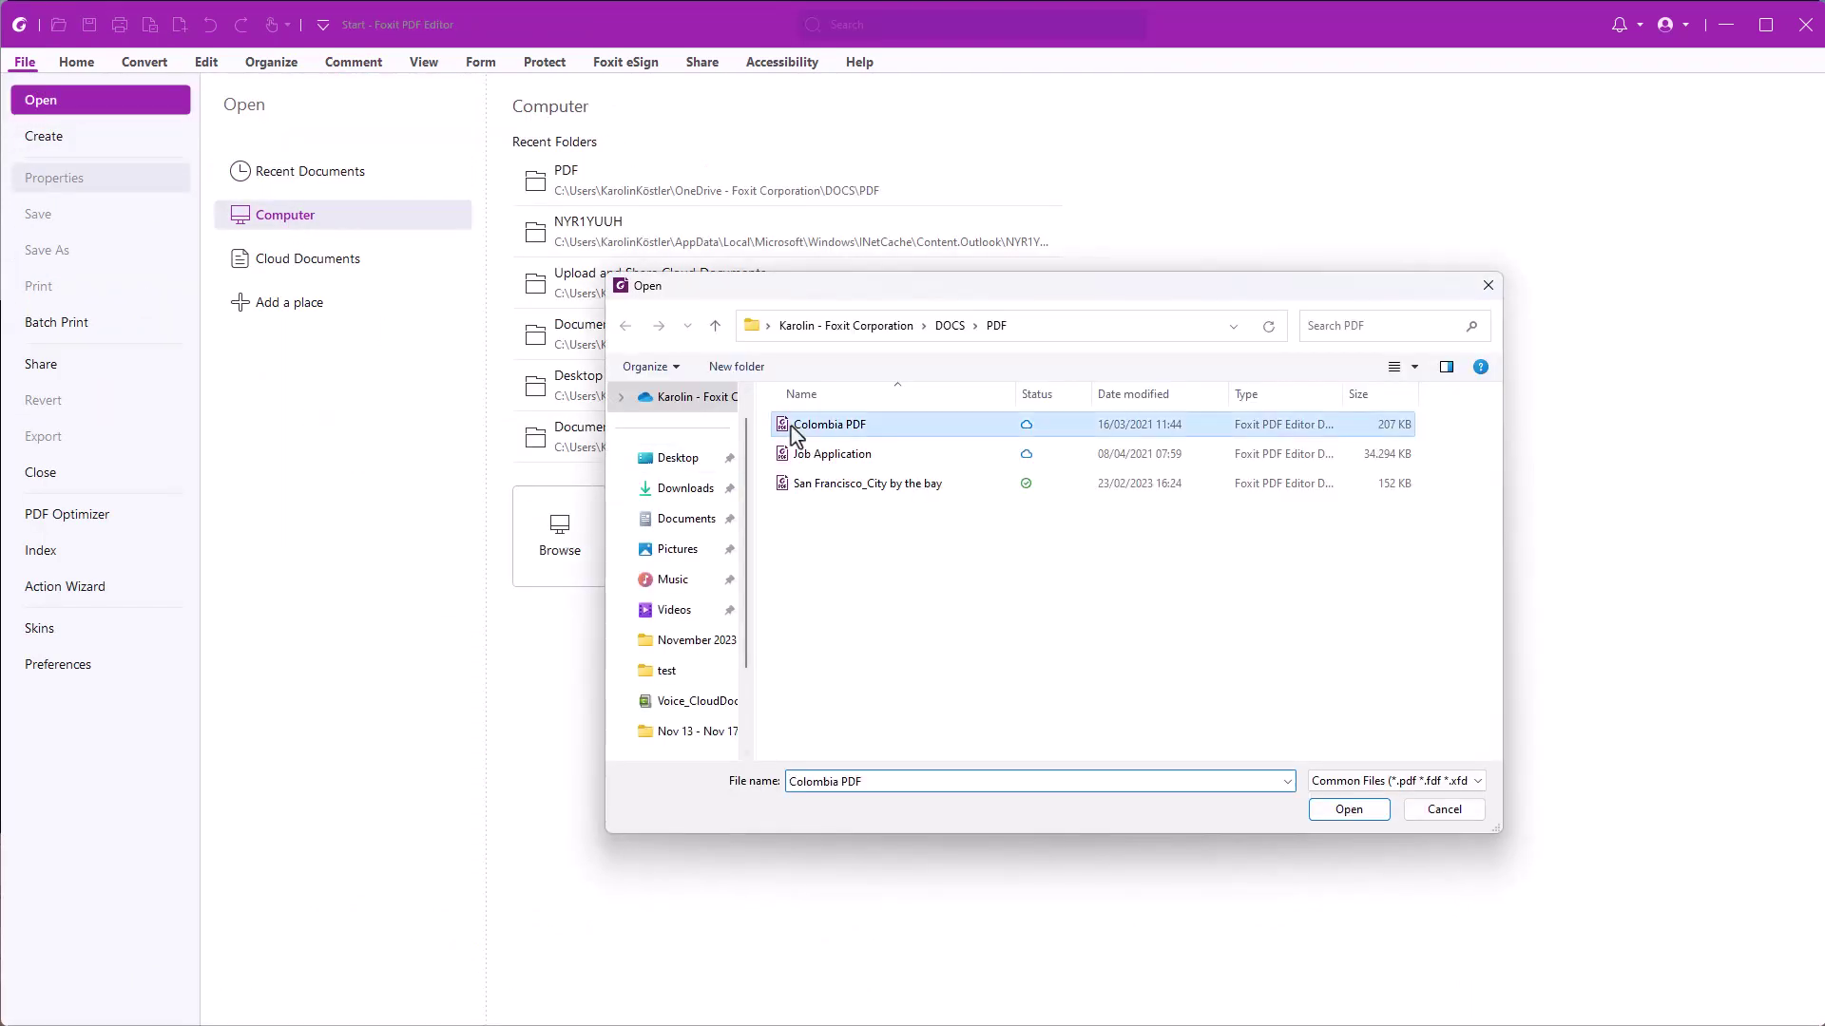
left_click(1349, 810)
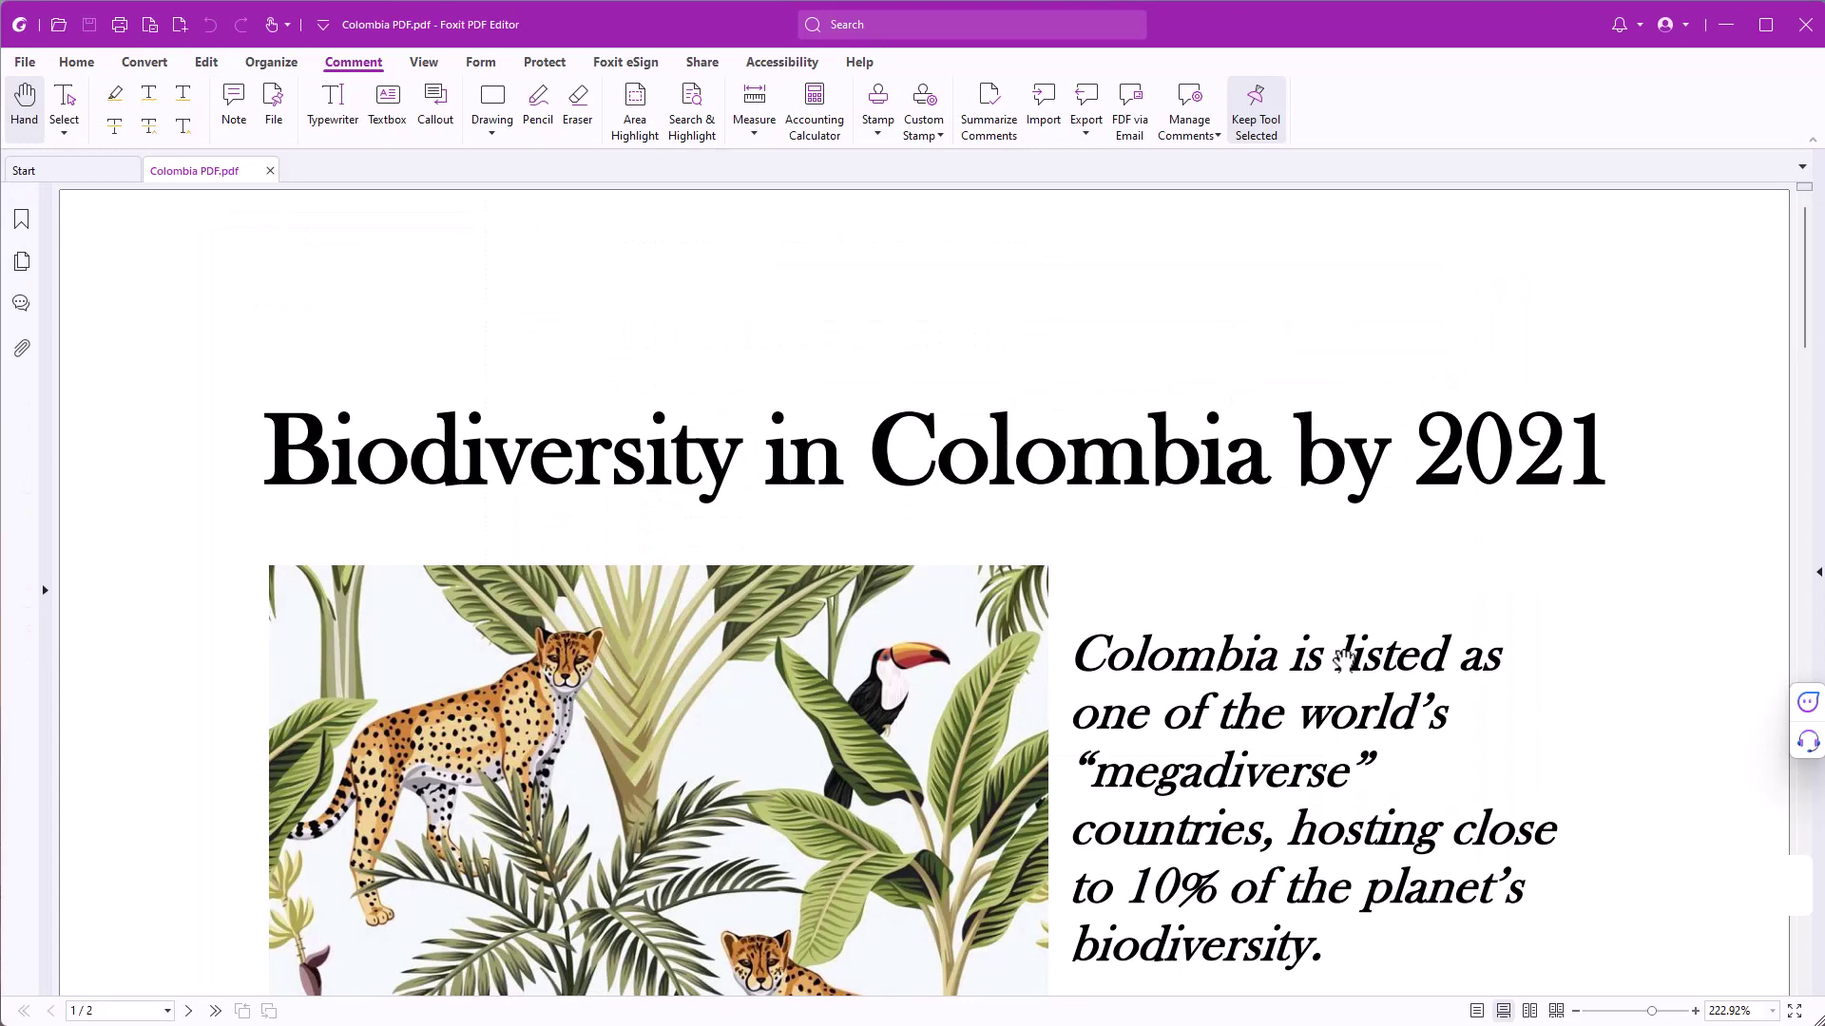
Save Colombia PDF as a copy into a new 'Travel' cloud folder.
left_click(24, 61)
left_click(87, 251)
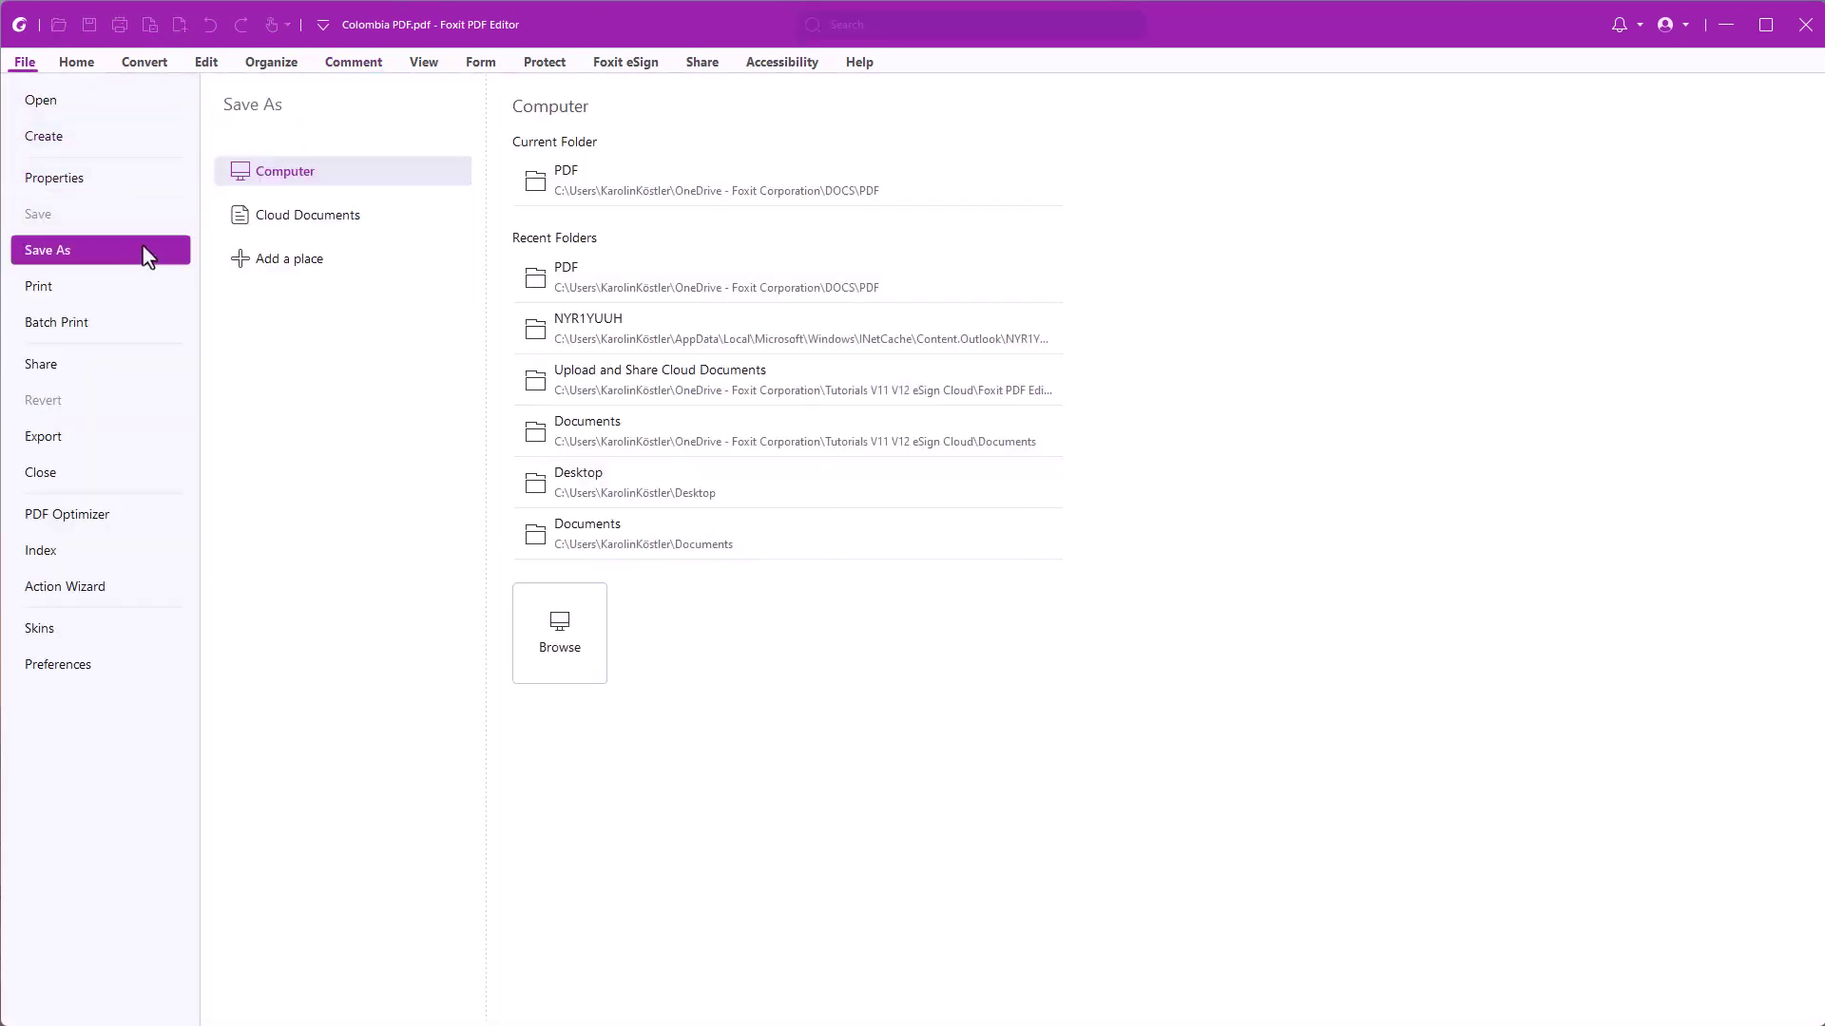
left_click(266, 222)
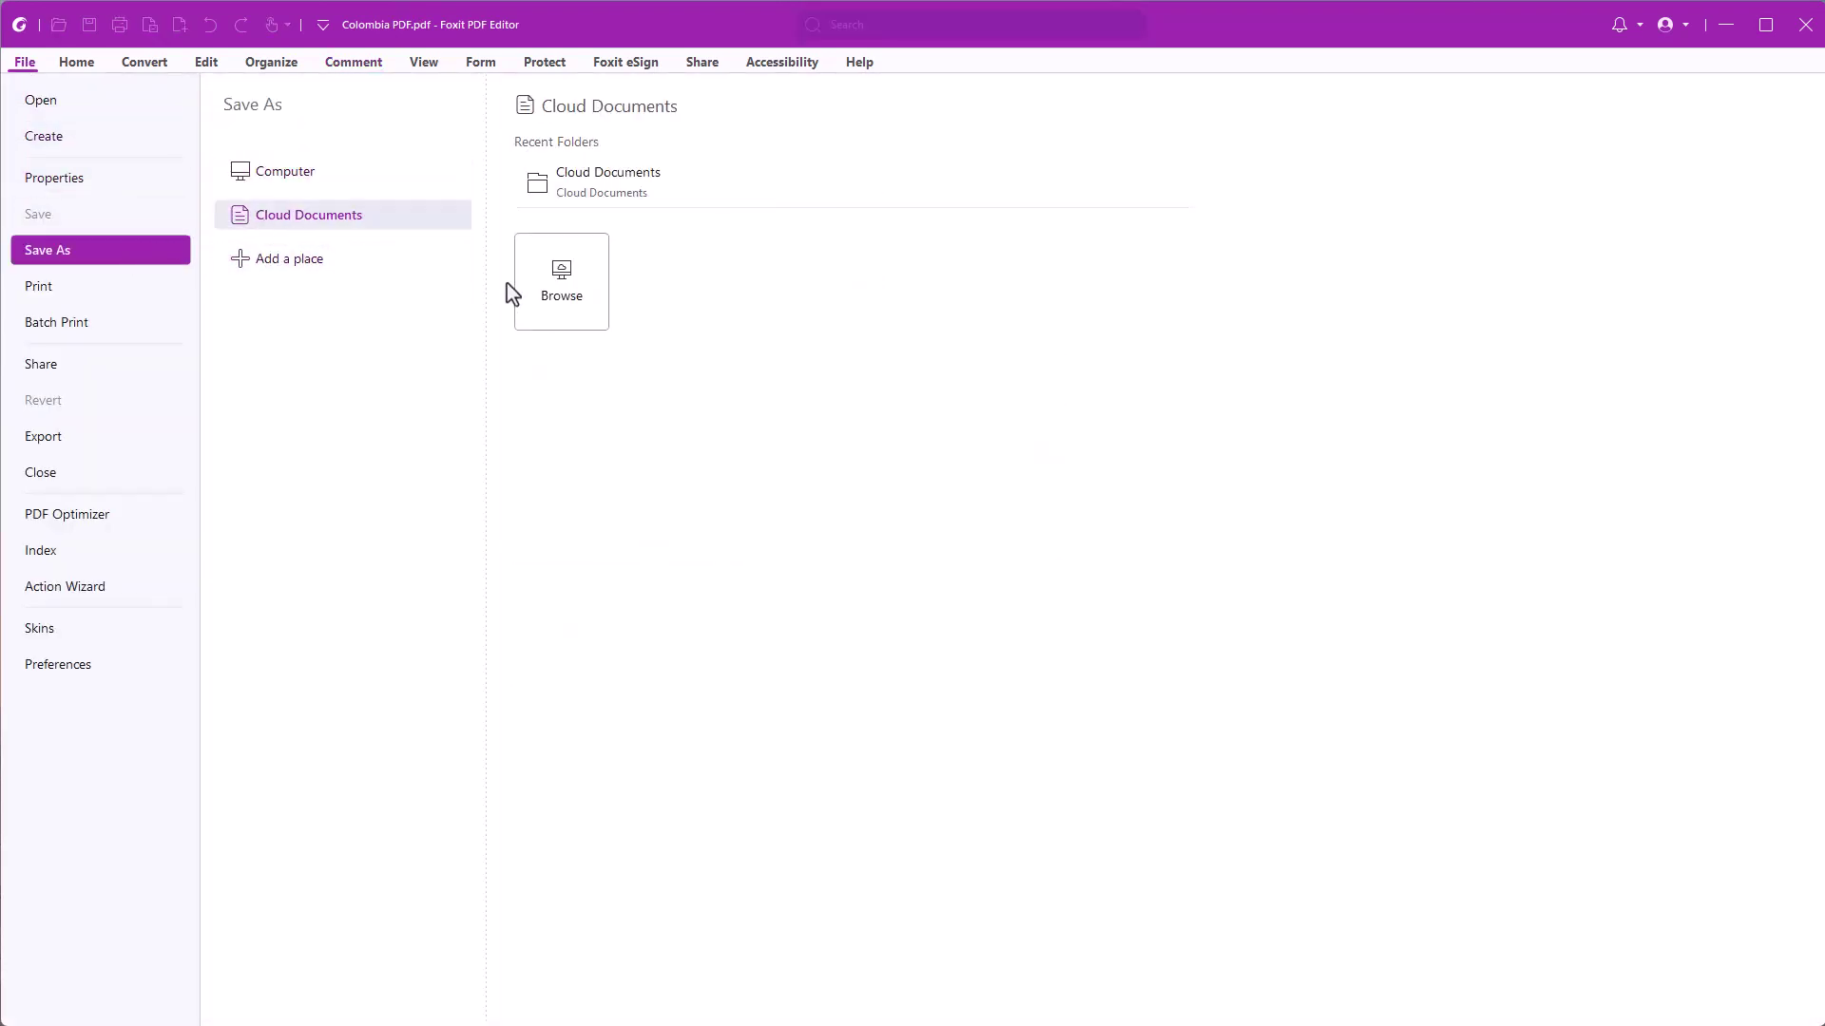
left_click(560, 282)
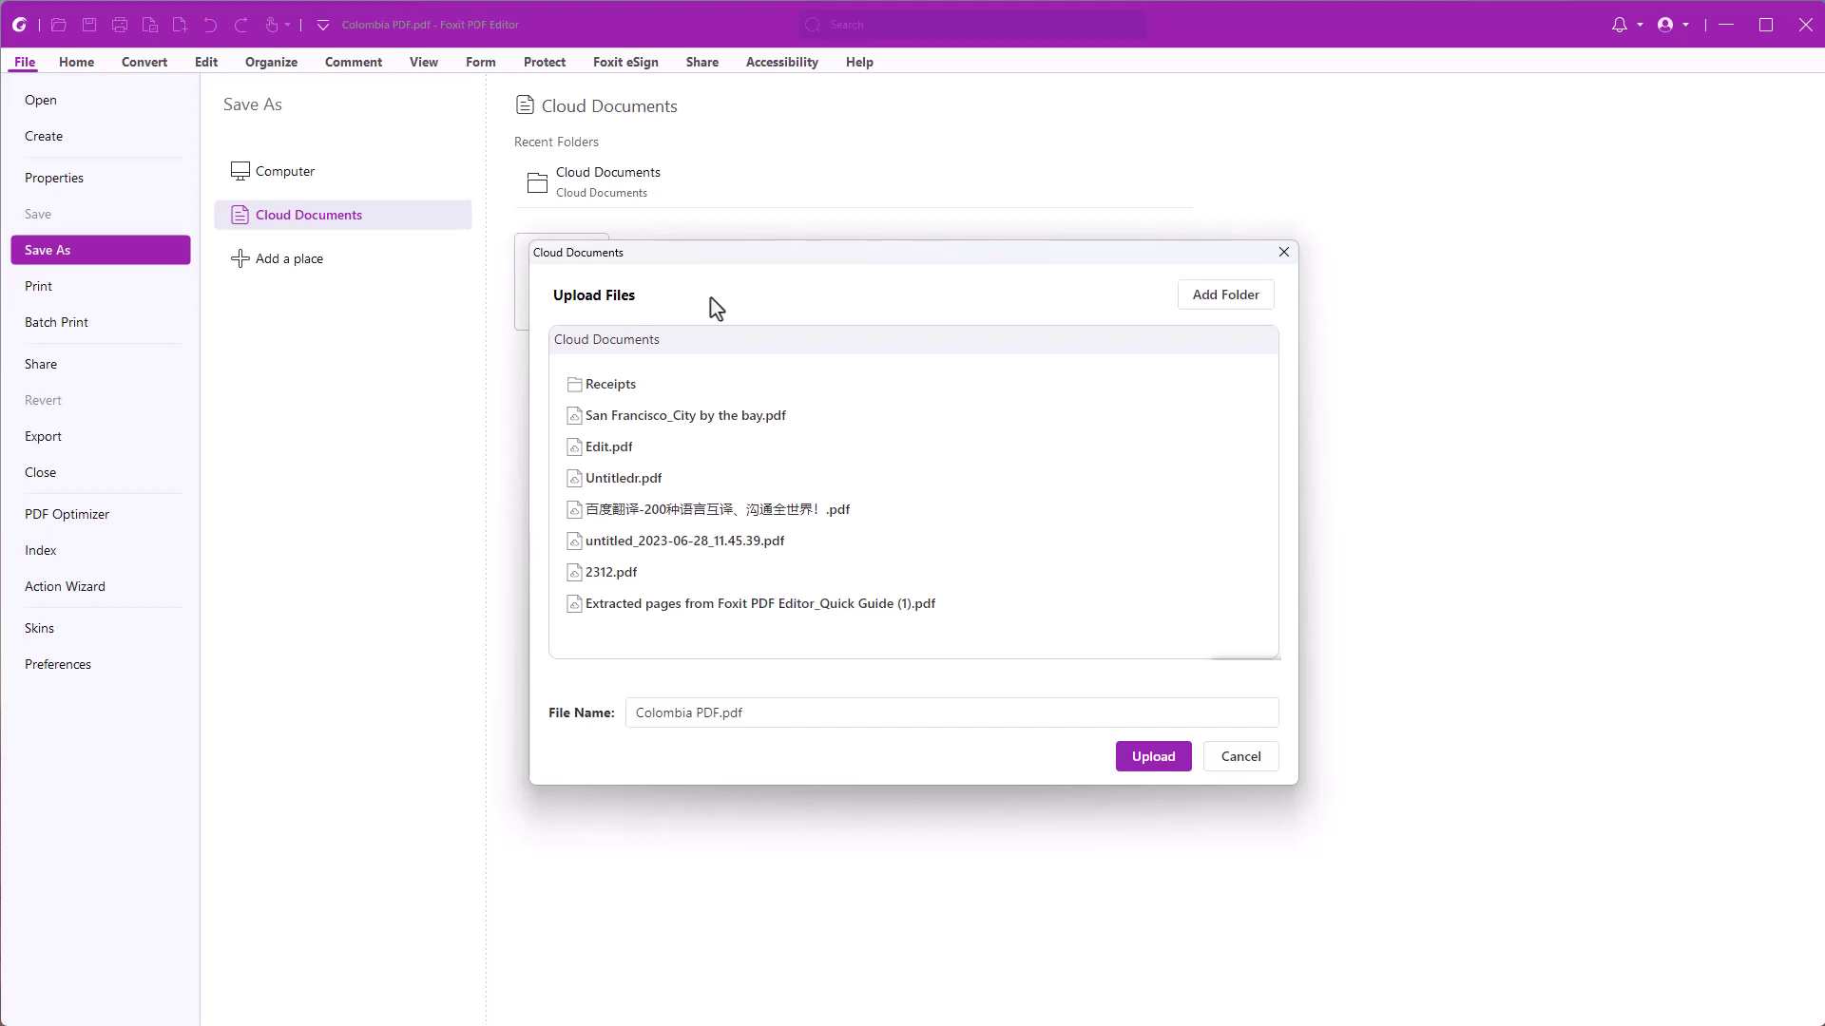
left_click(1199, 299)
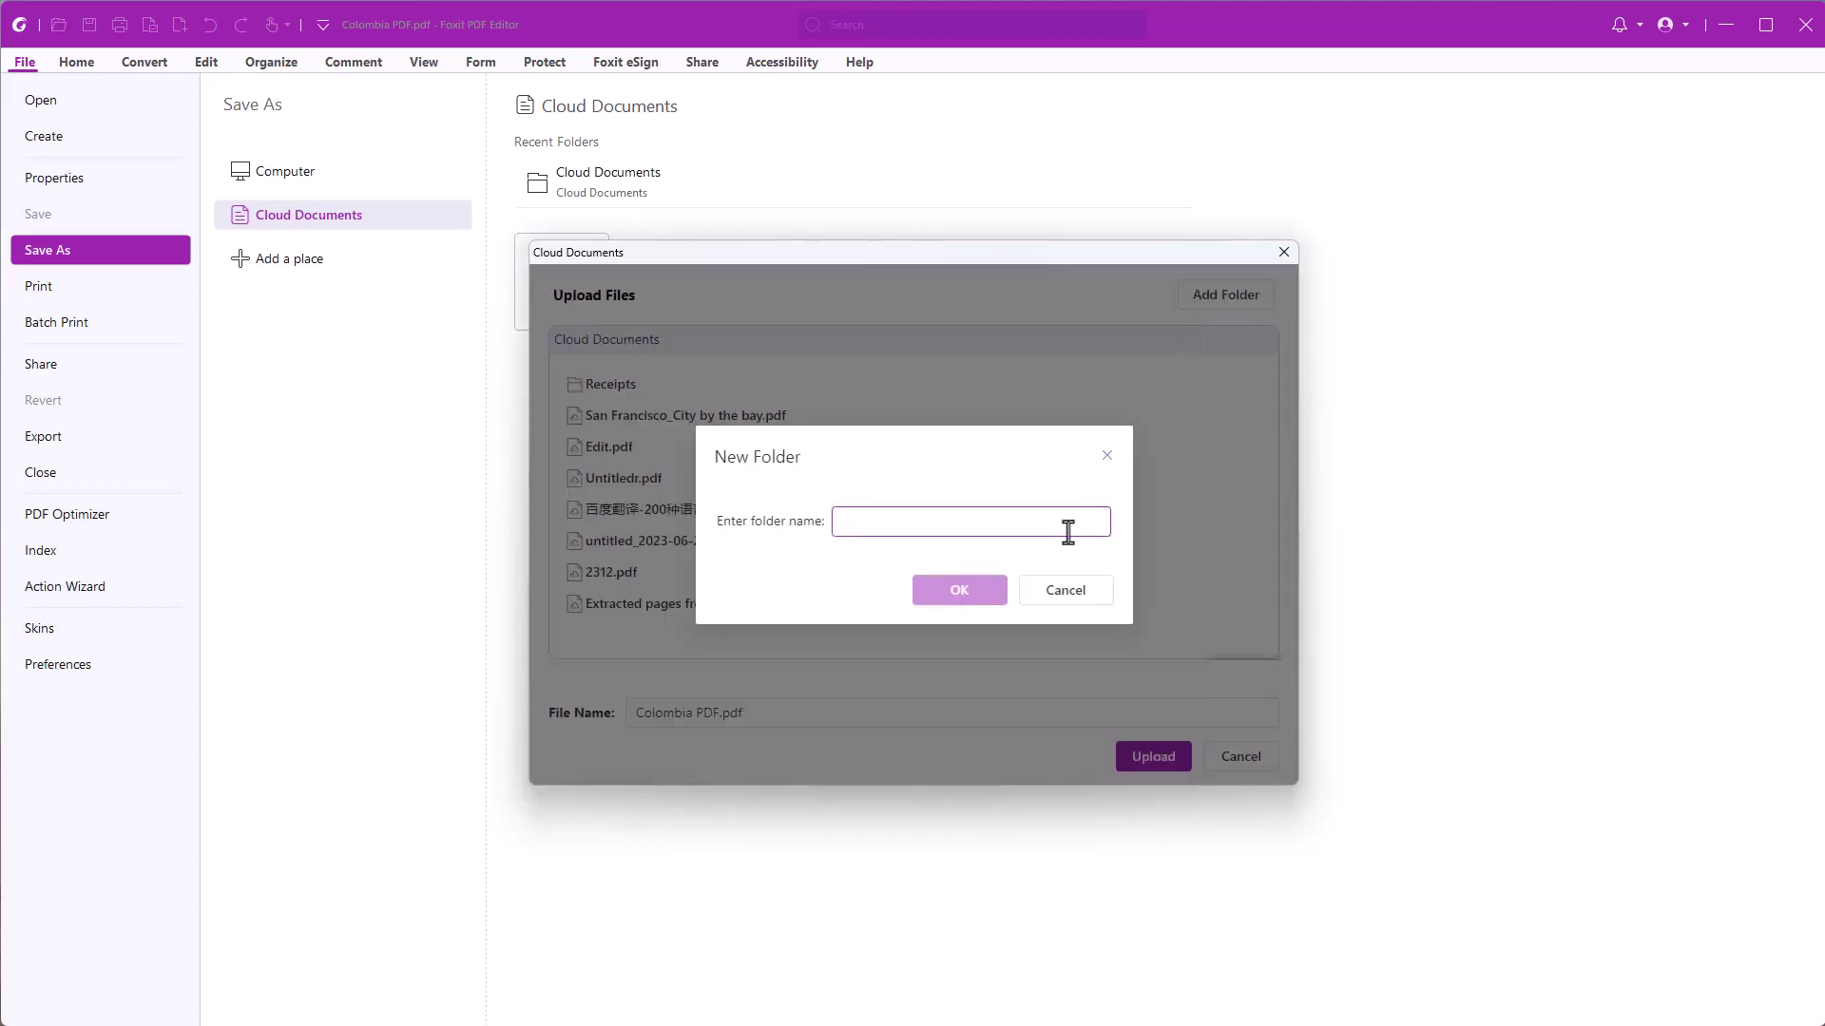
type("Travel")
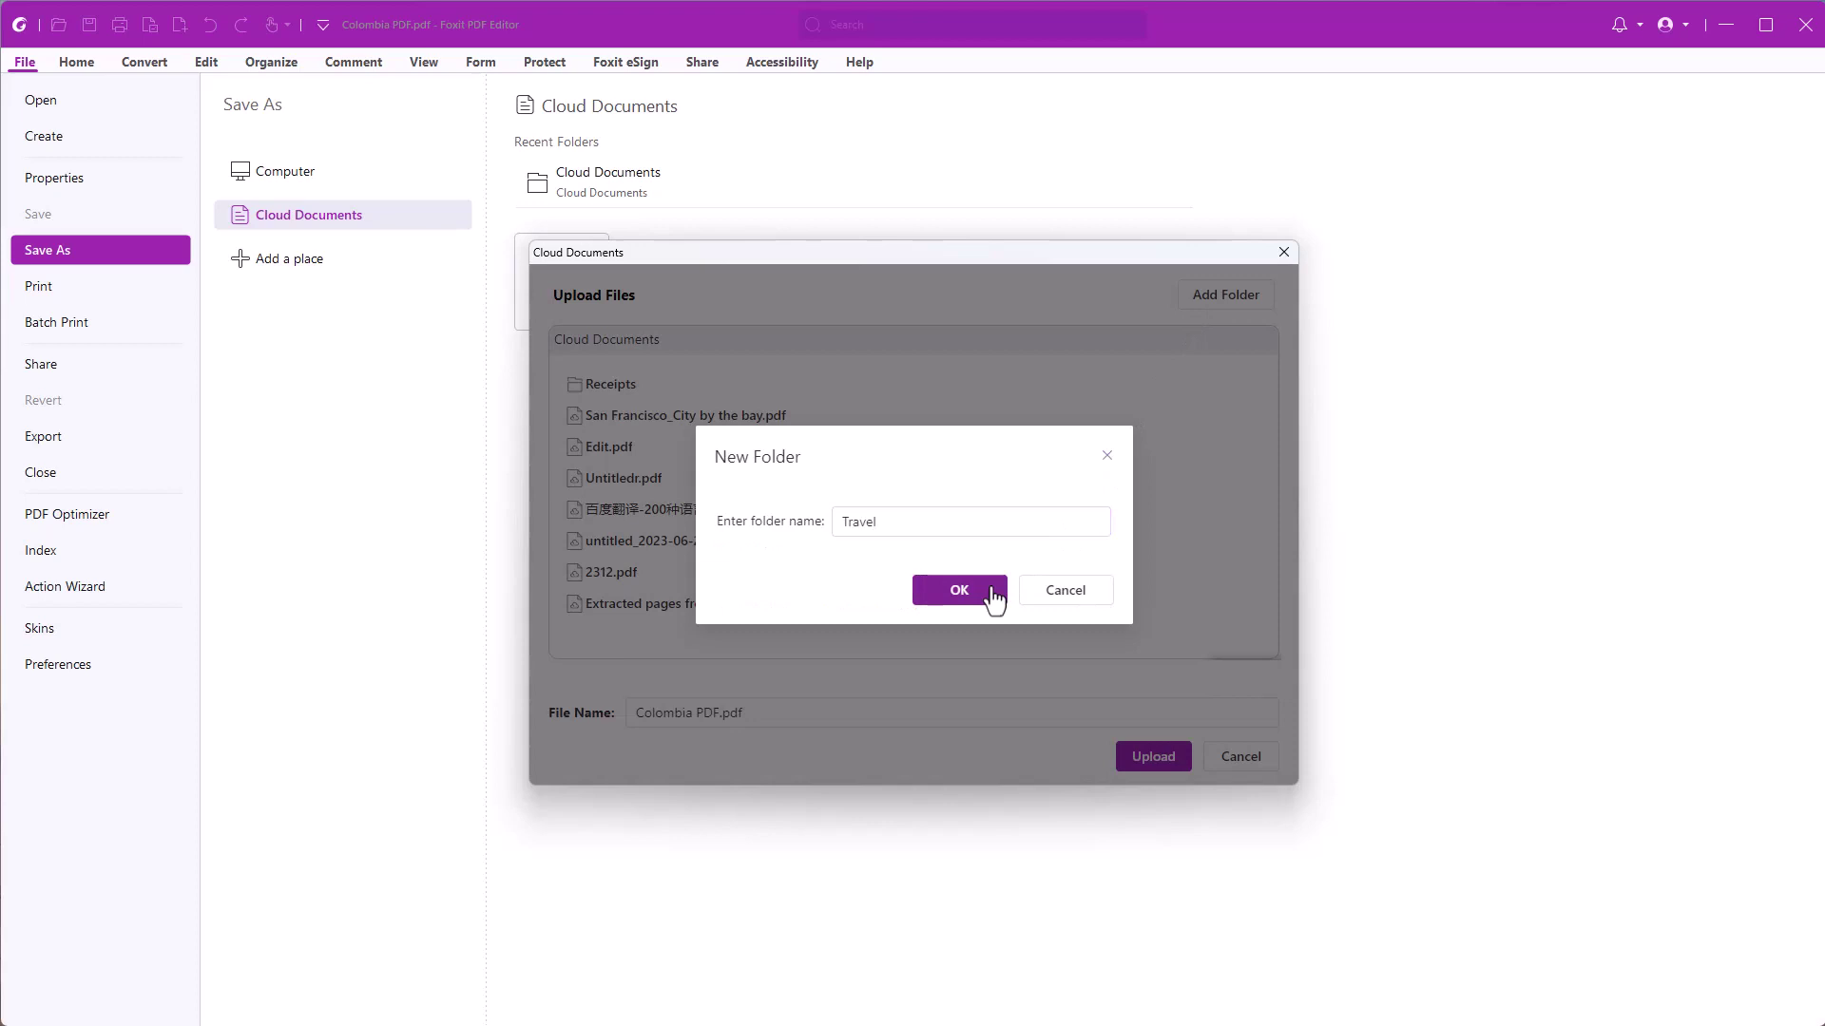
left_click(984, 589)
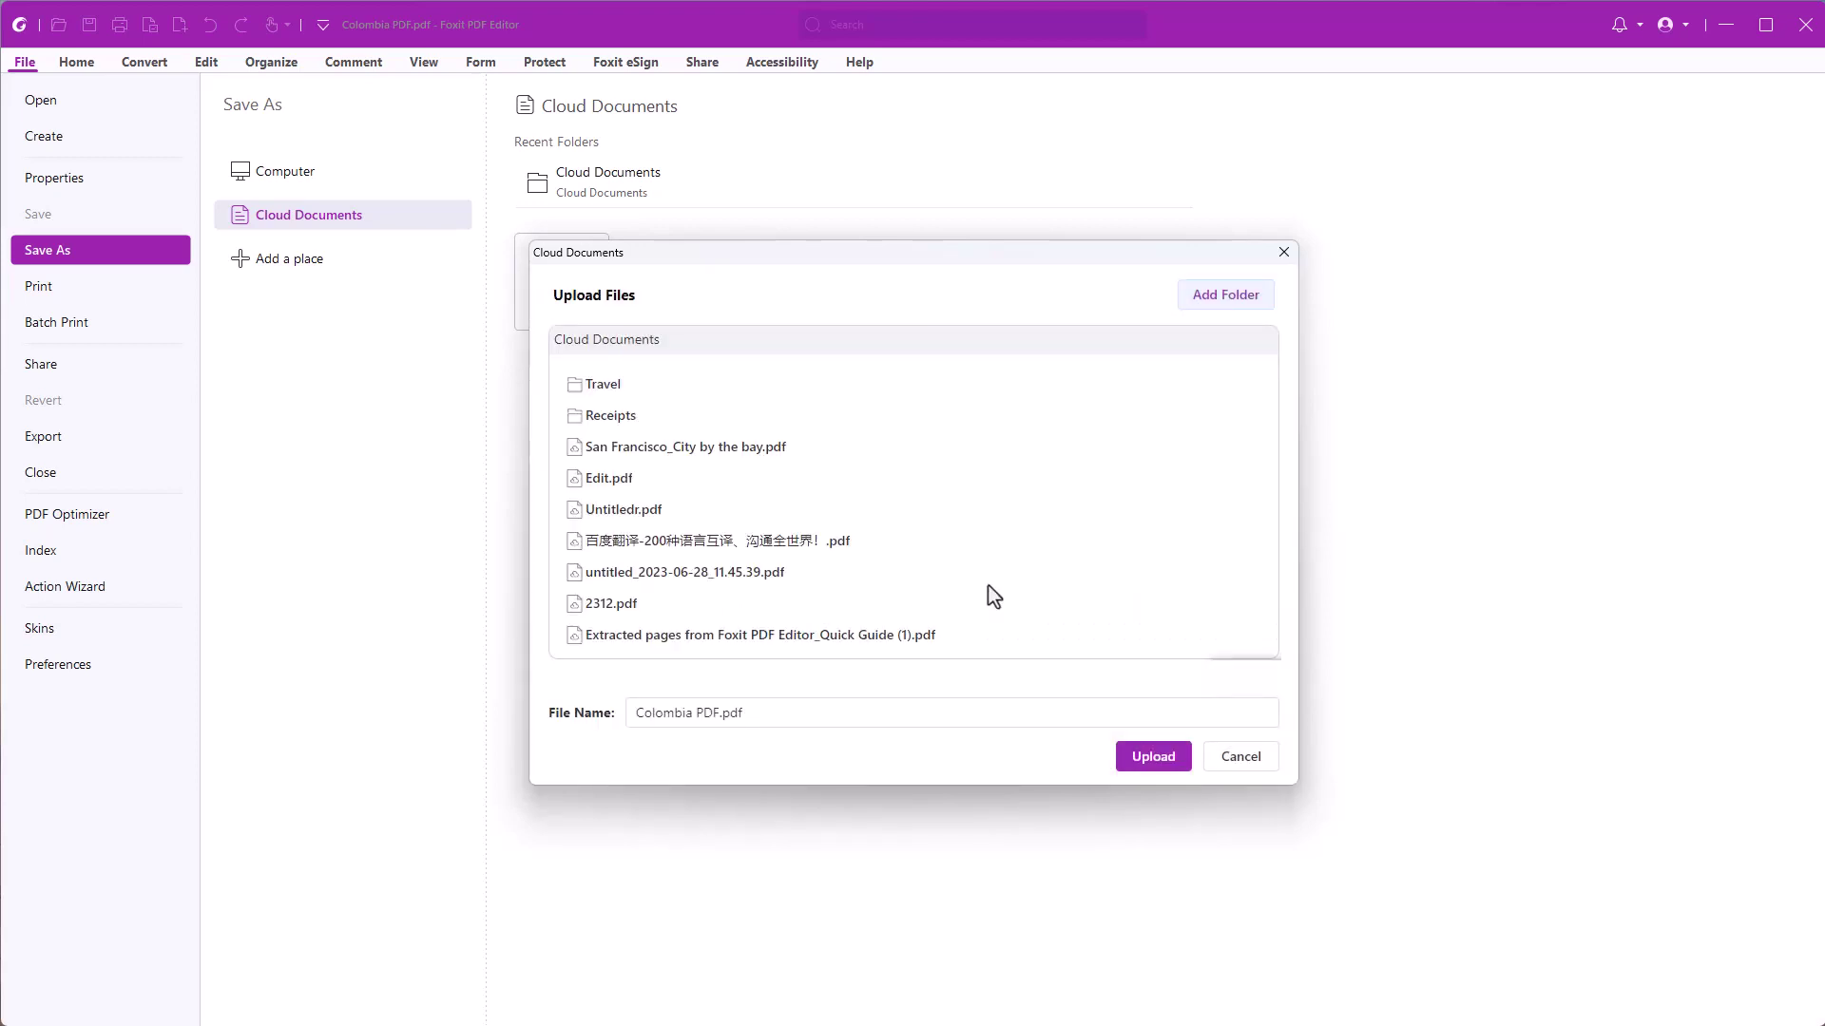
double_click(607, 386)
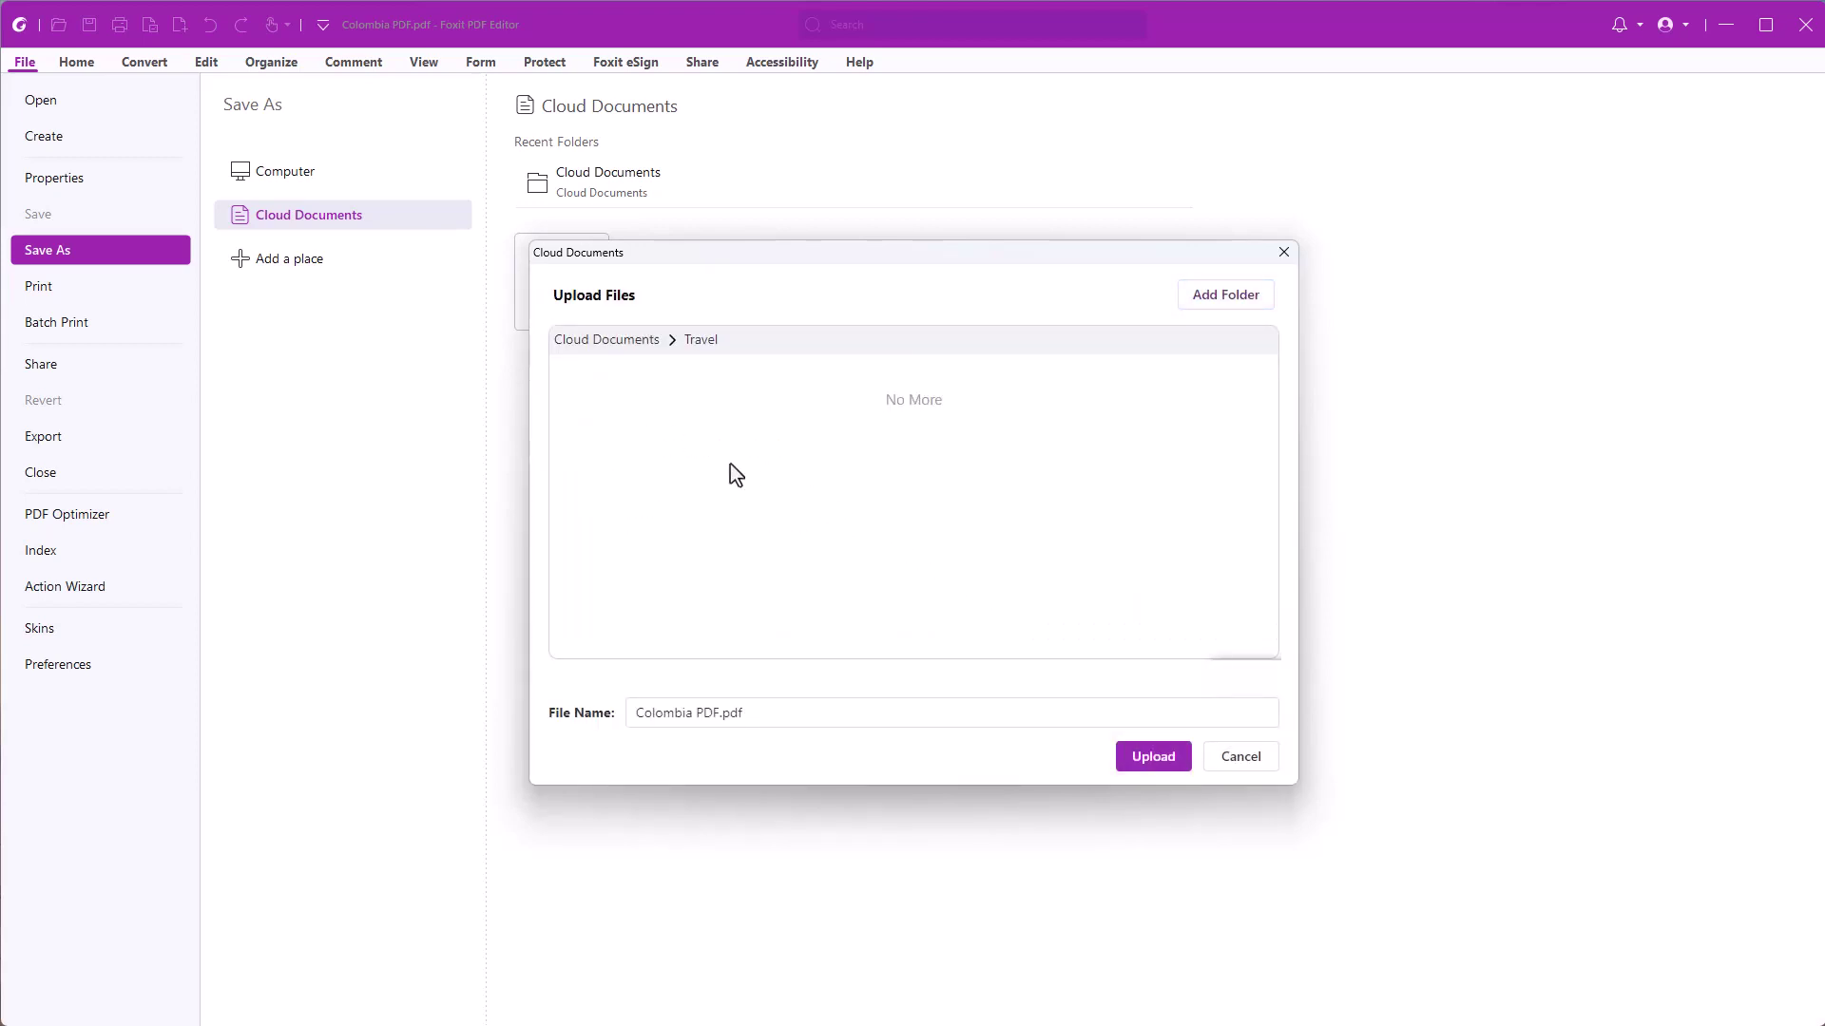
left_click(1153, 756)
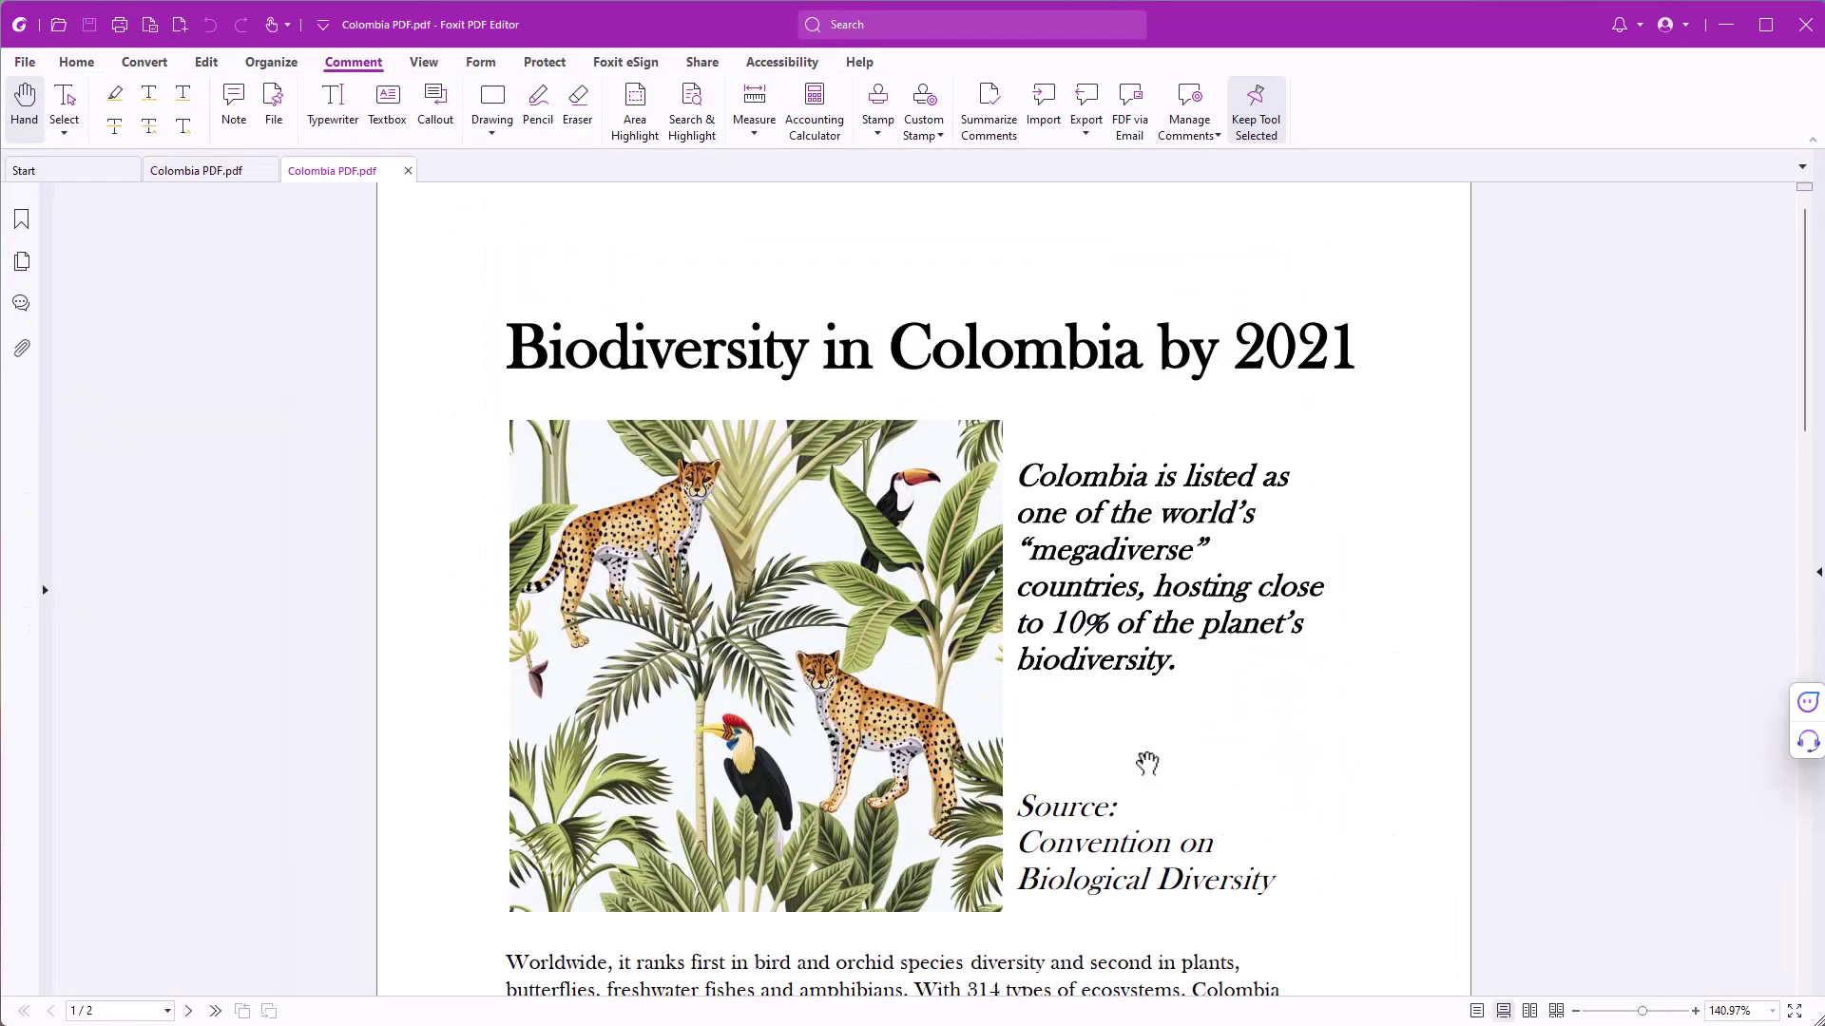
Close both Colombia PDF tabs to return to the Cloud Documents list.
left_click(409, 170)
left_click(276, 172)
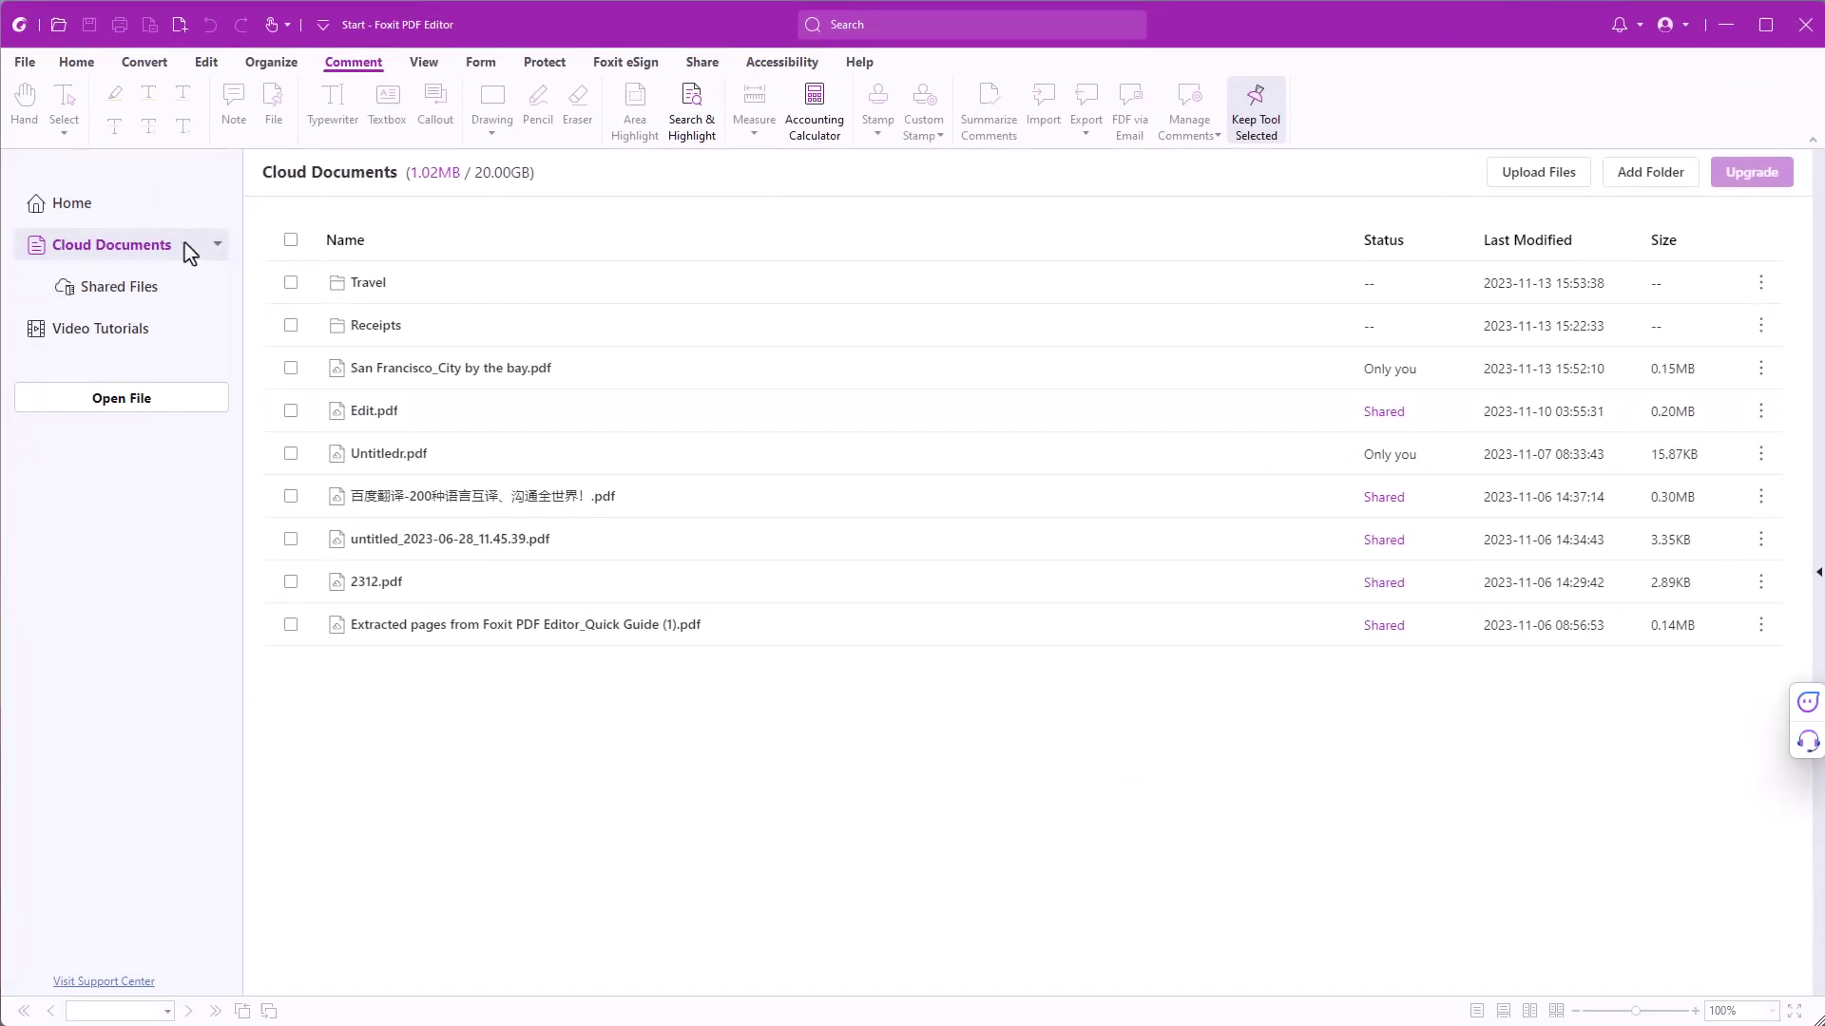
Move the San Francisco PDF into the Travel folder and open Travel.
left_click(1763, 370)
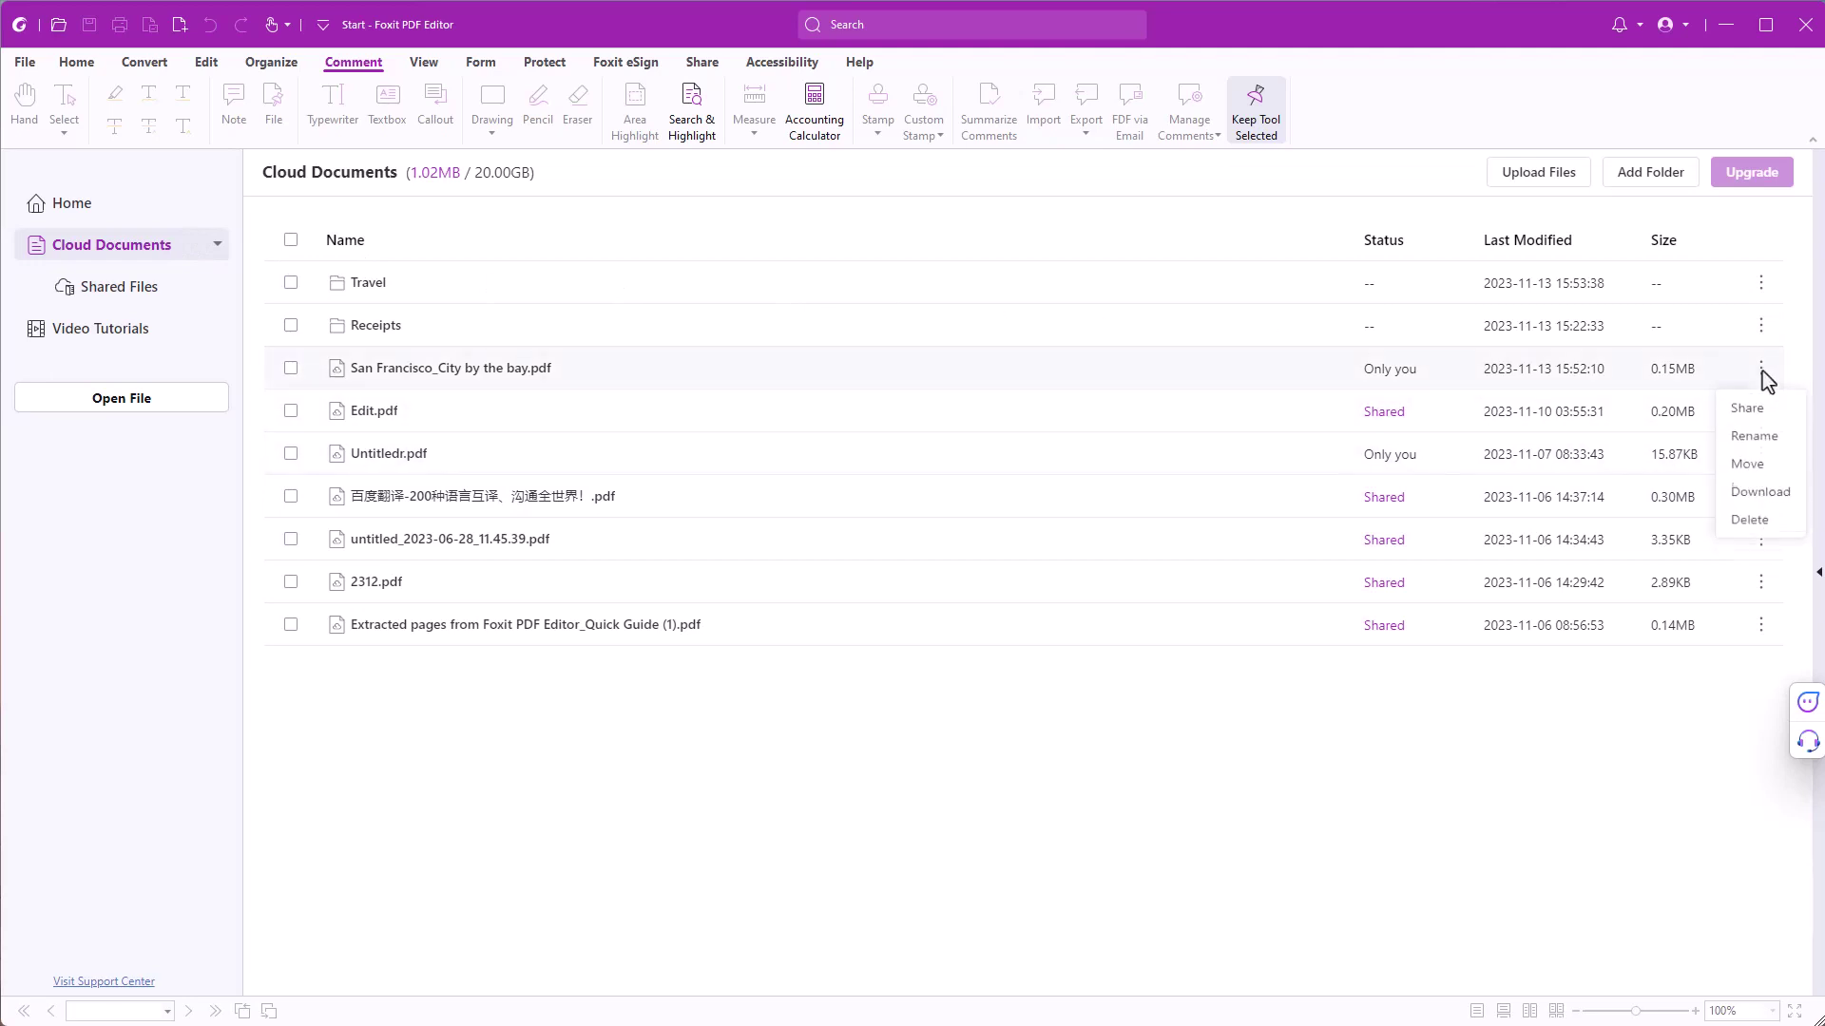
left_click(1748, 471)
left_click(766, 630)
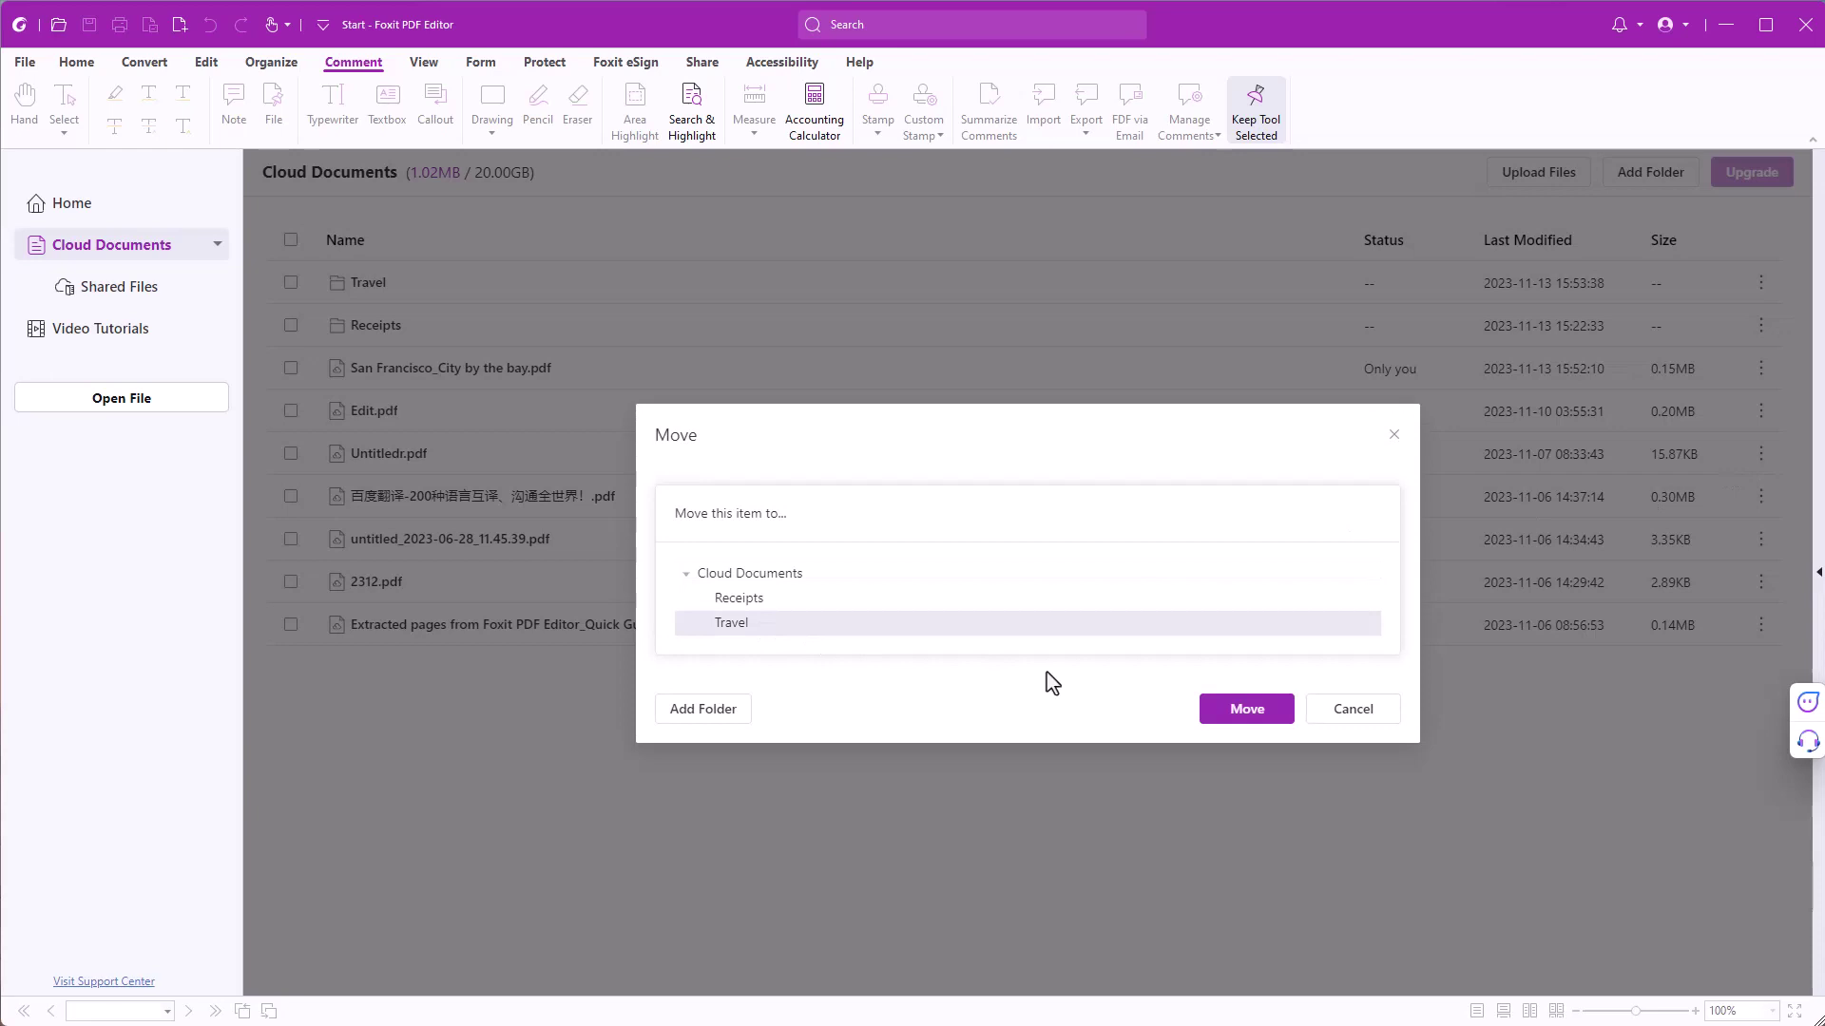
left_click(1246, 709)
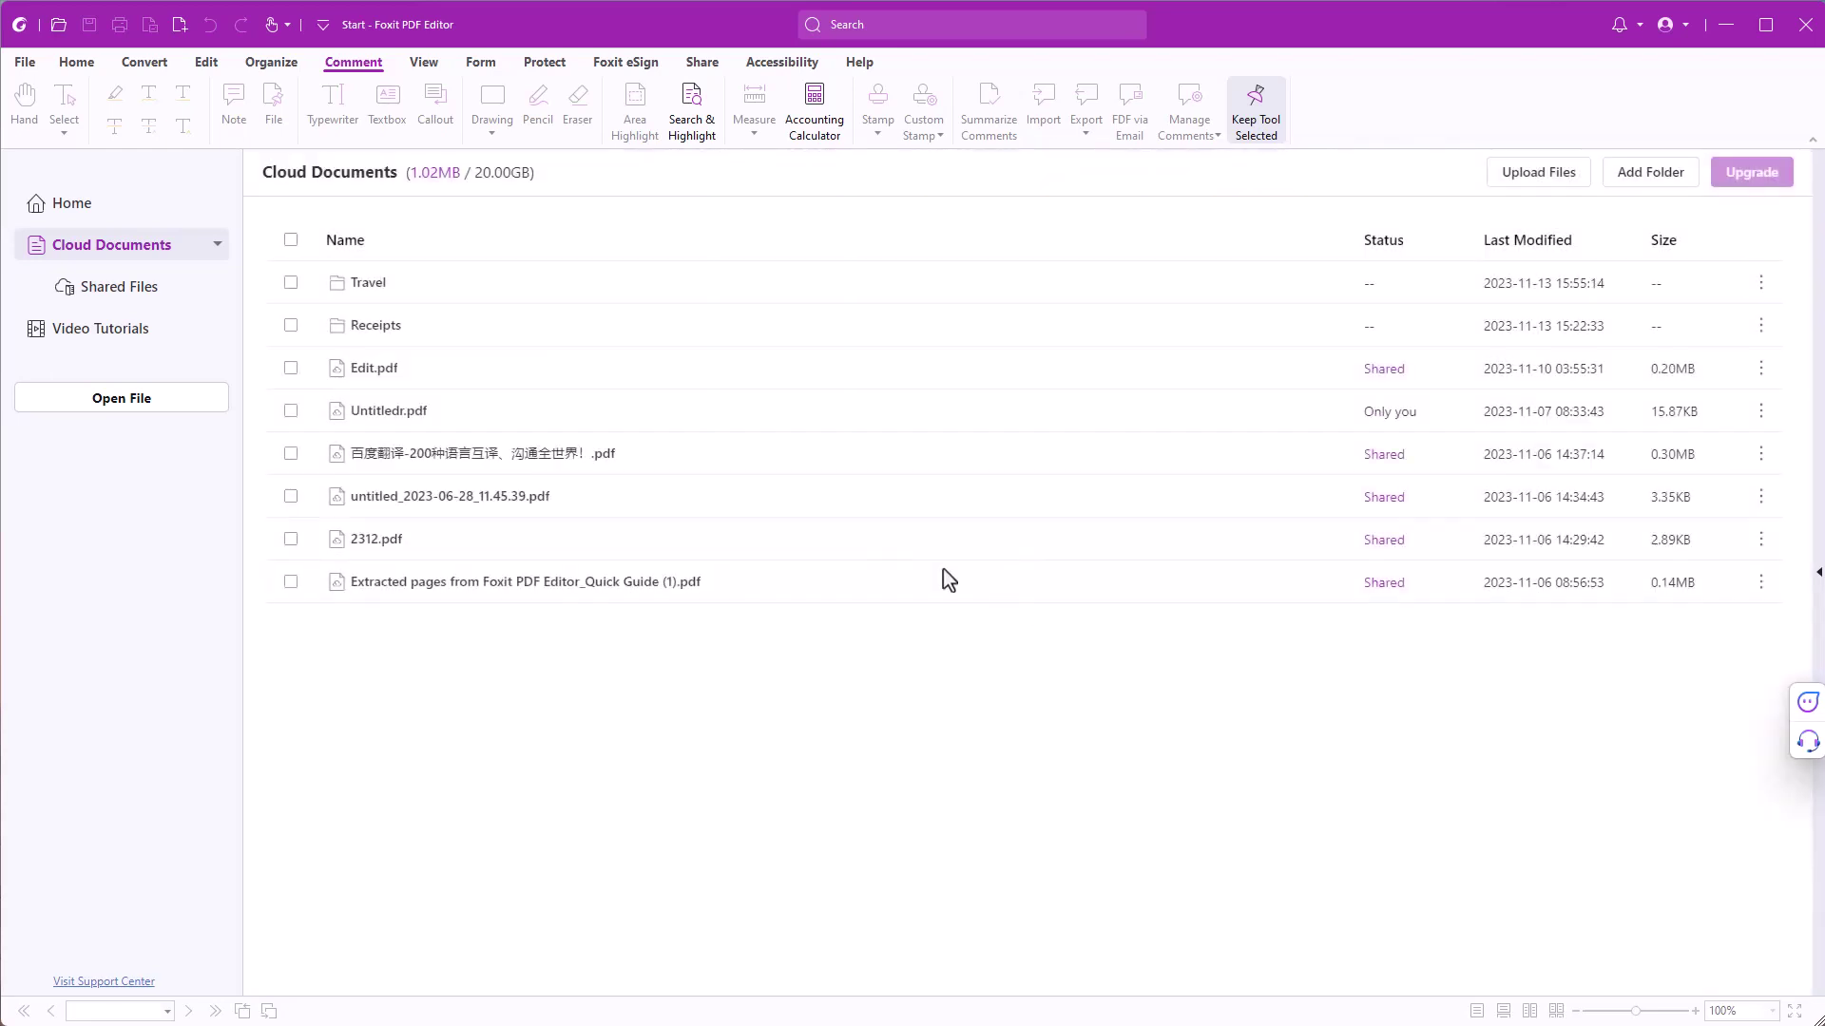
left_click(367, 282)
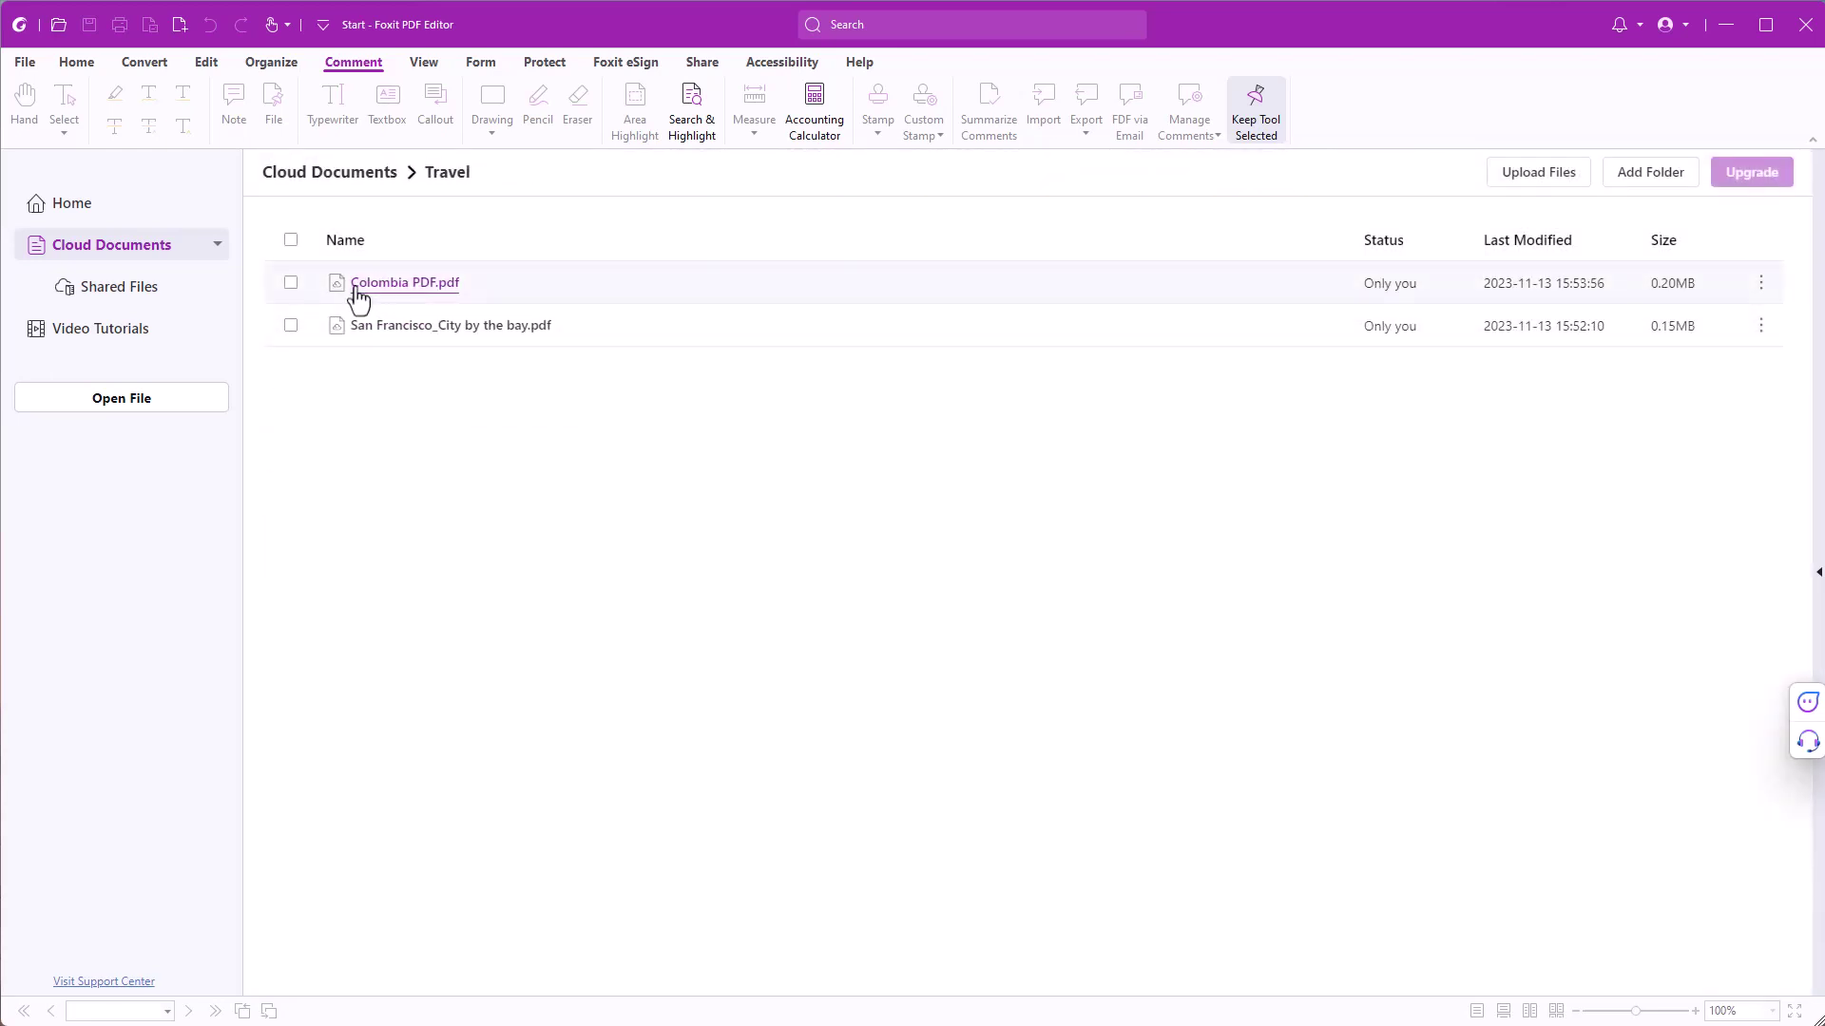
left_click(1761, 326)
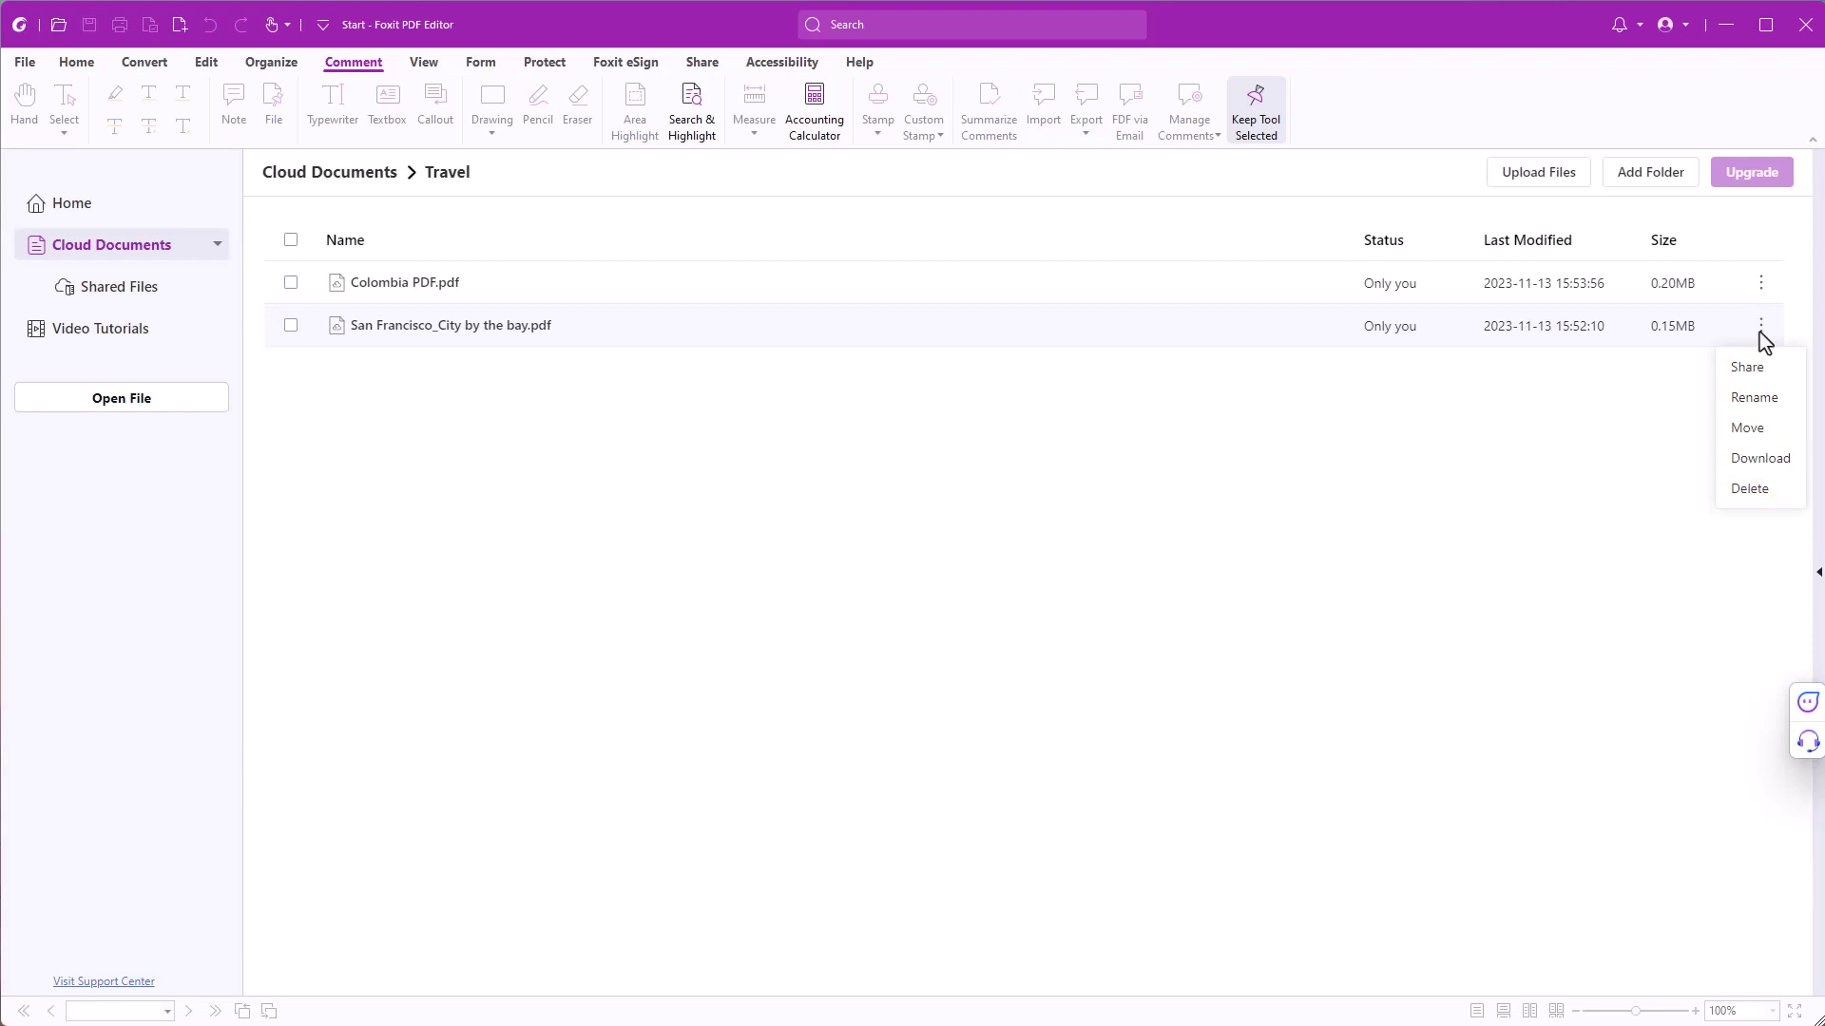
Share the San Francisco PDF by email with a Can Comment recipient and 'Please review the document!'.
left_click(1747, 368)
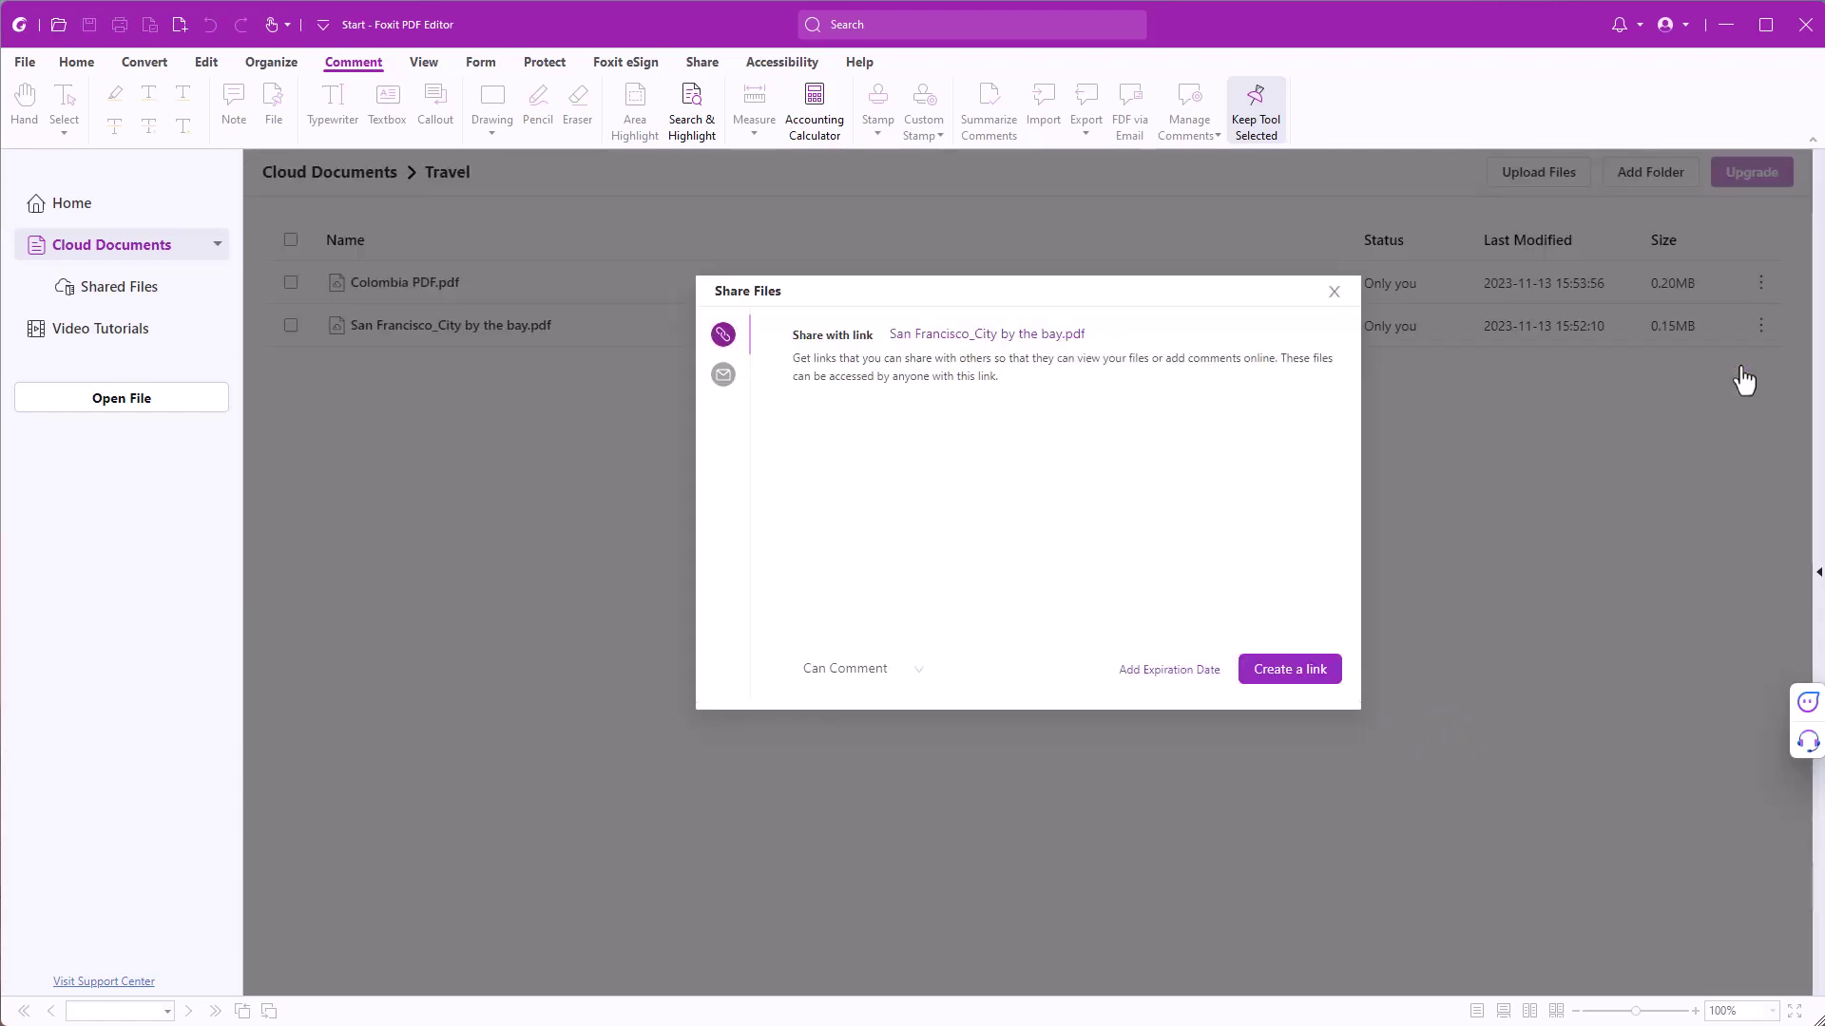
left_click(724, 374)
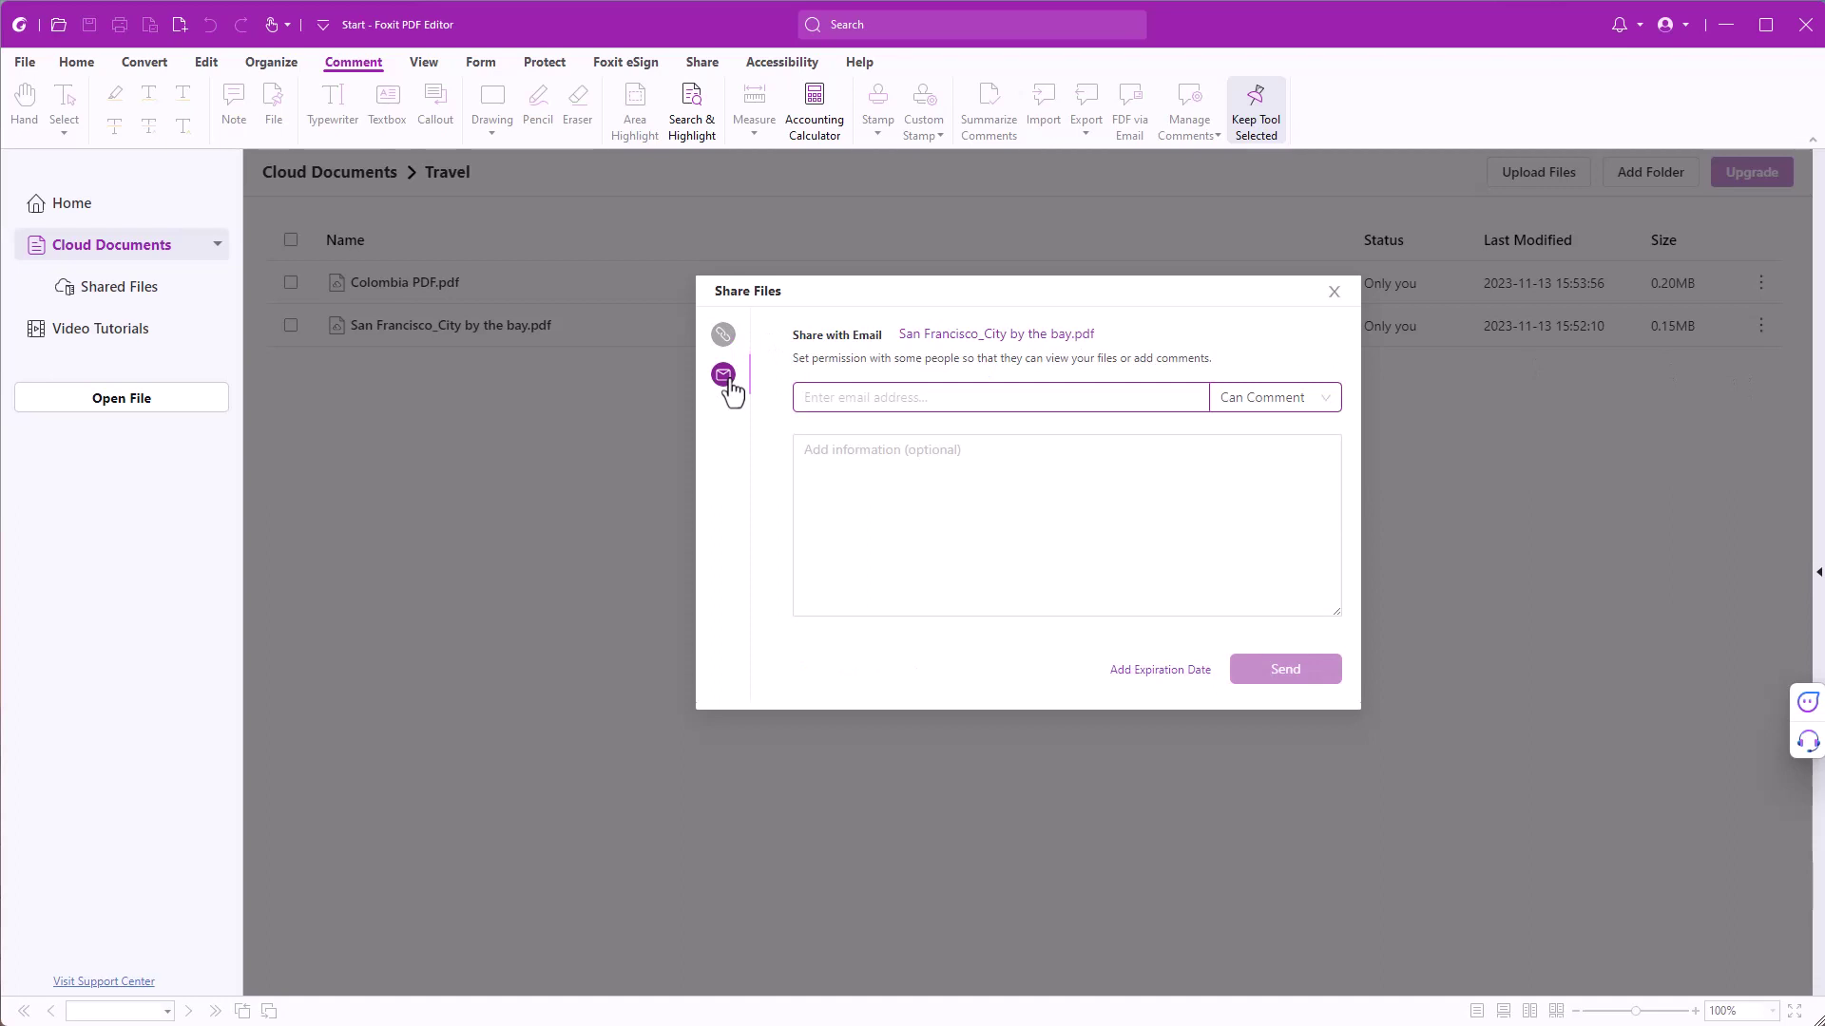
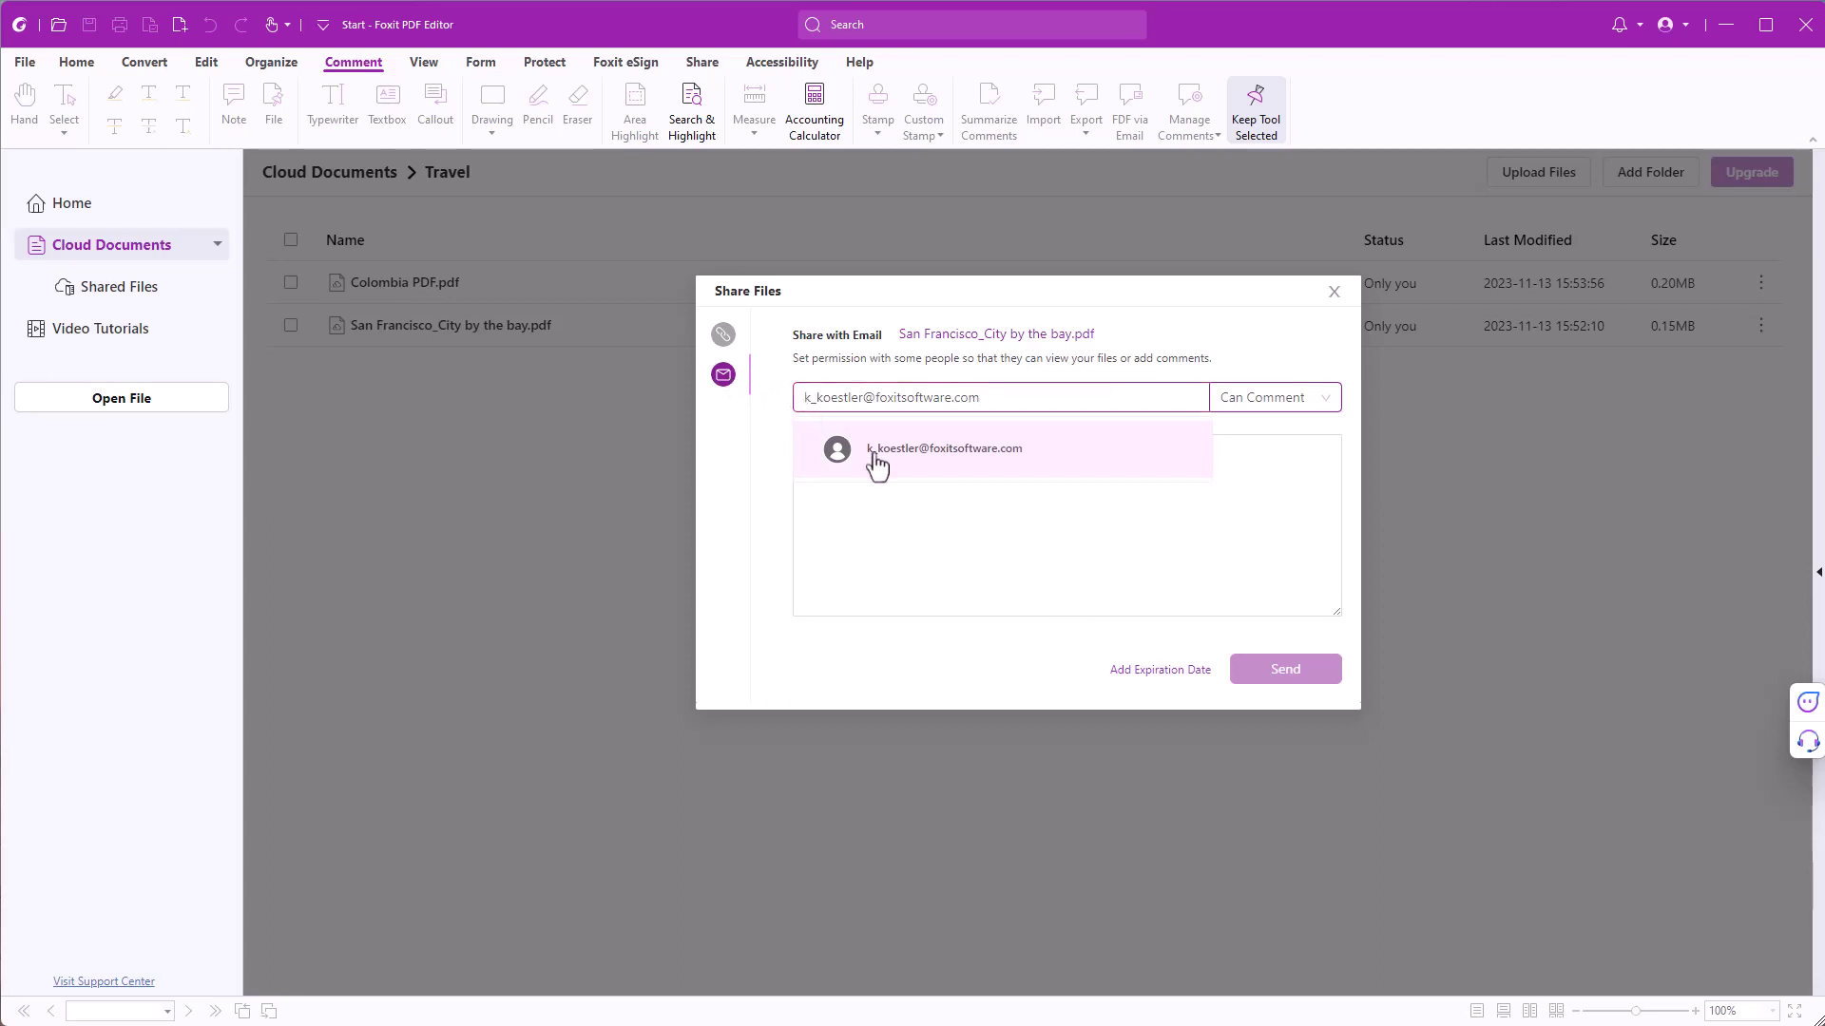
left_click(878, 449)
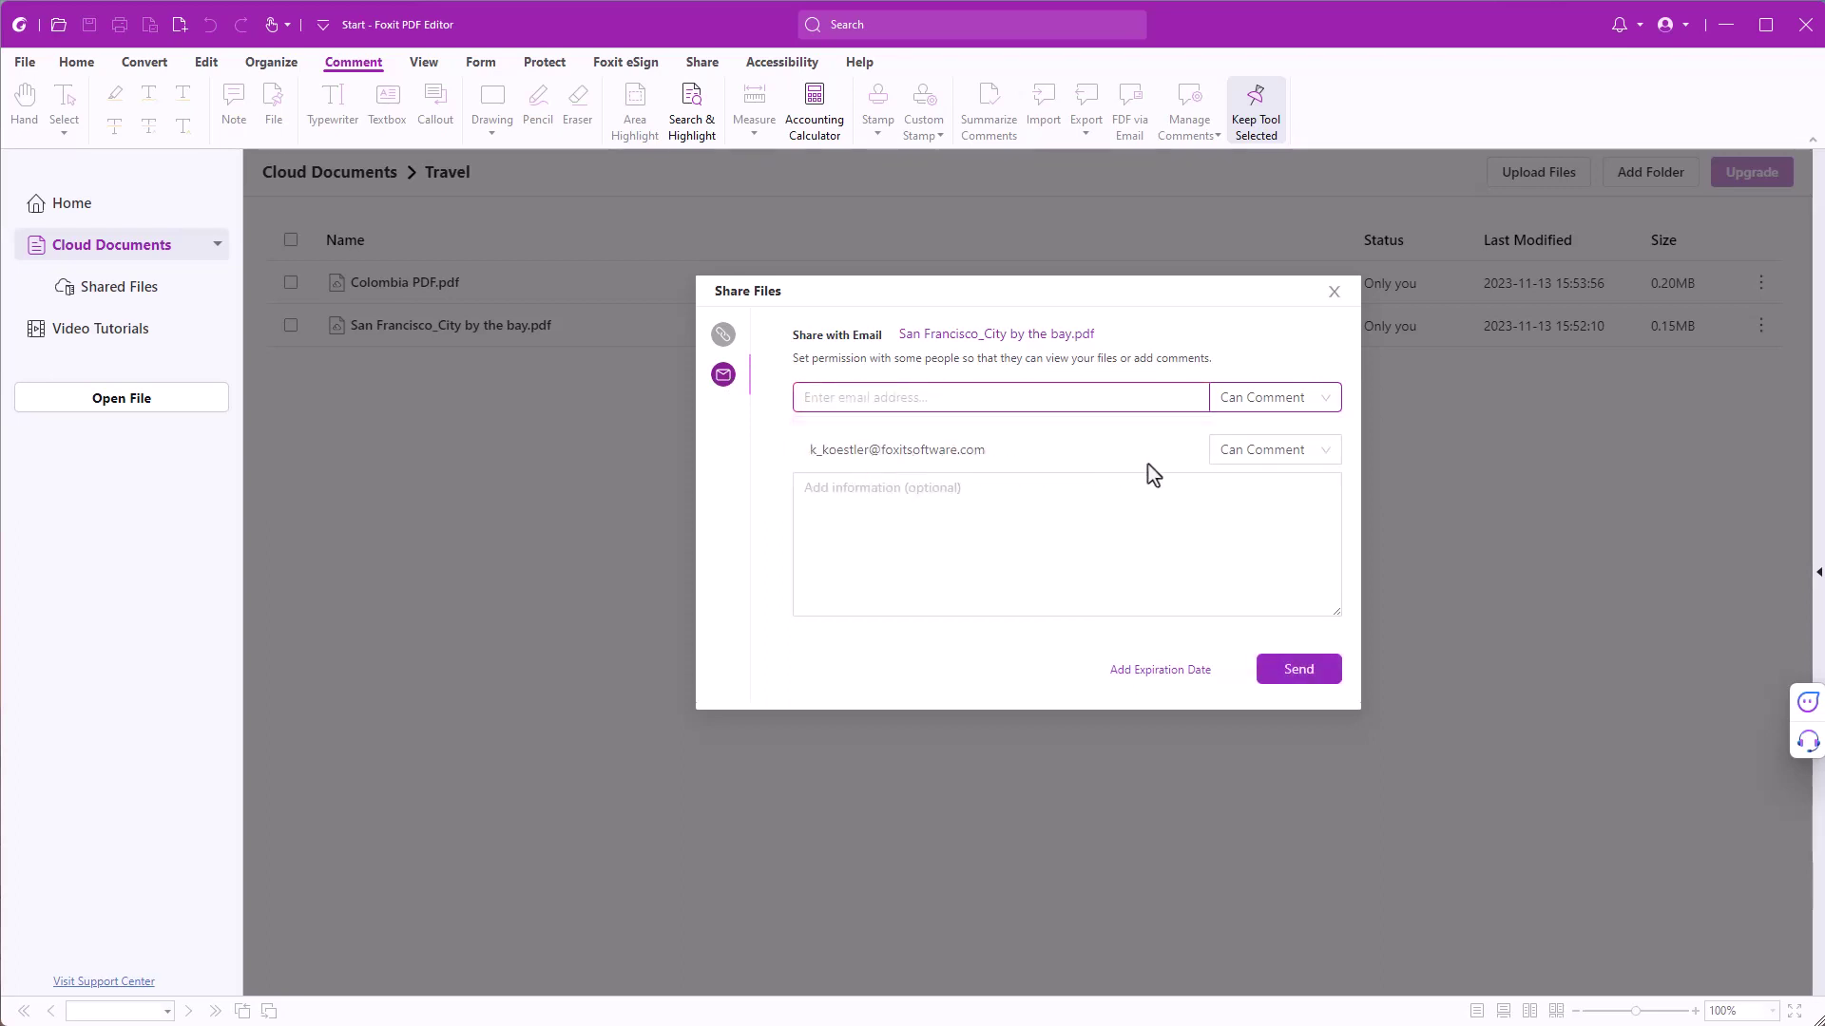
left_click(1227, 457)
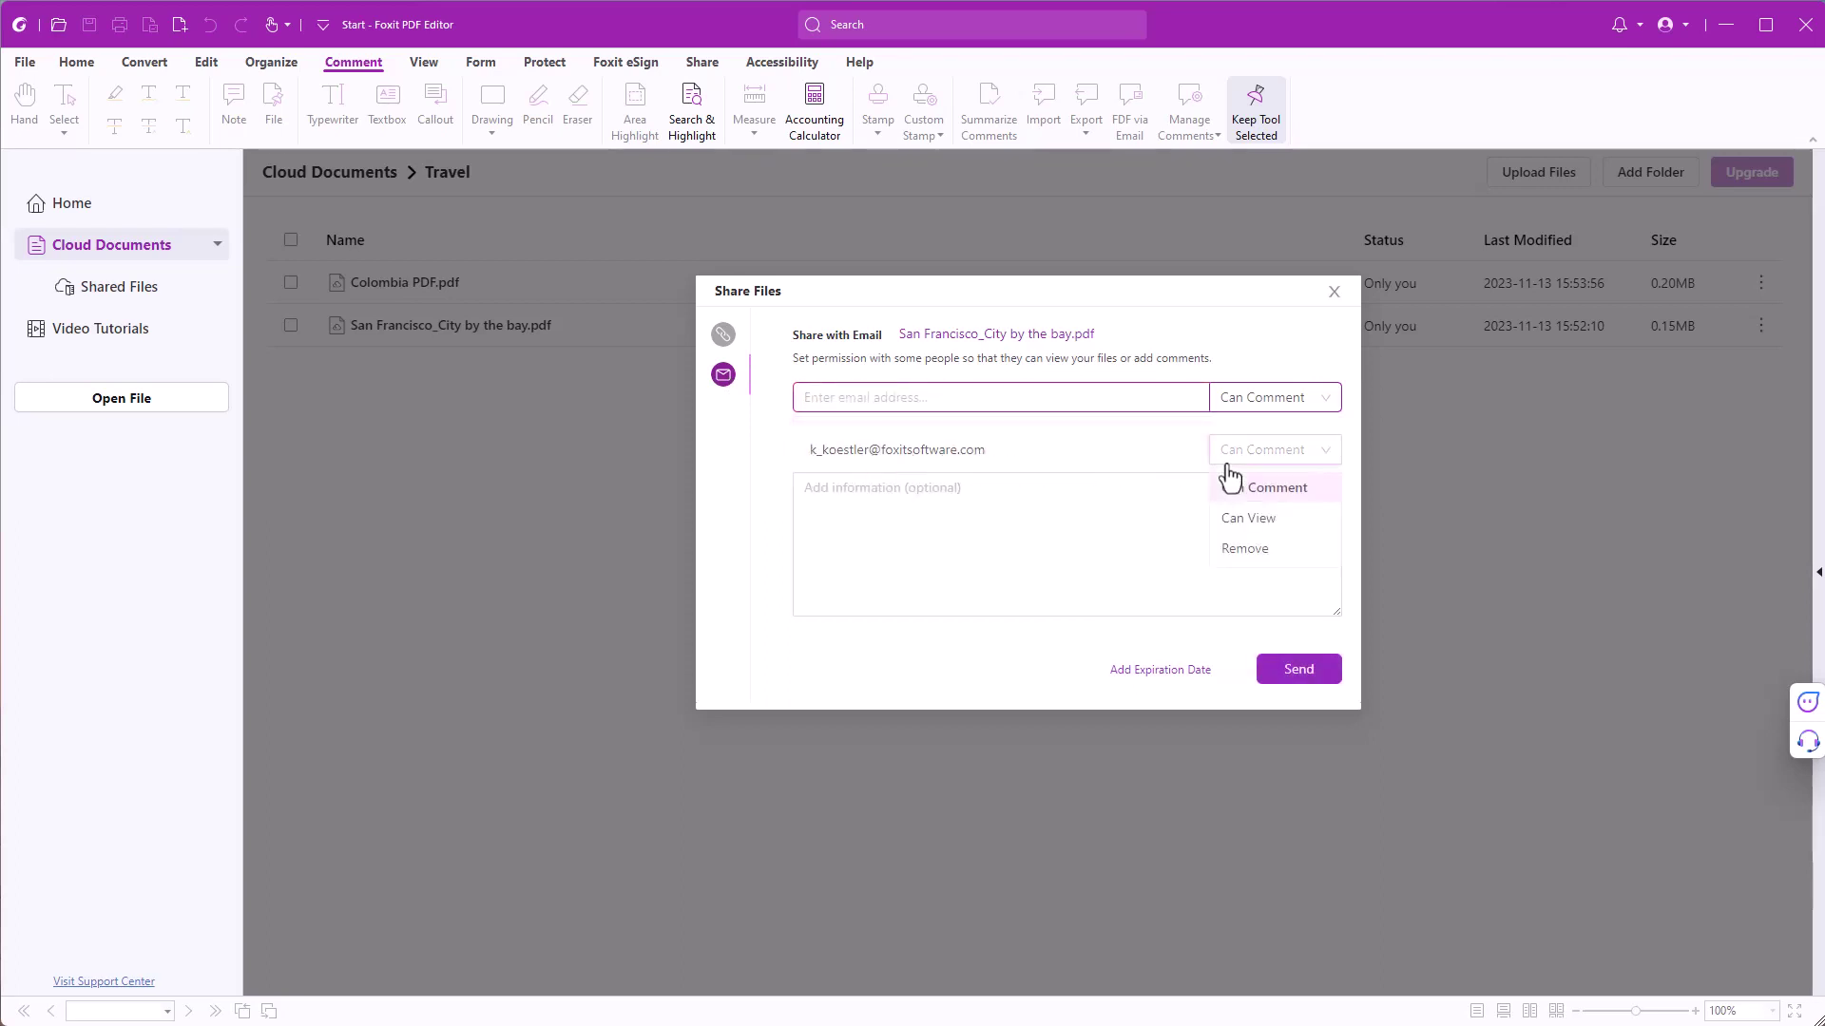
left_click(1182, 496)
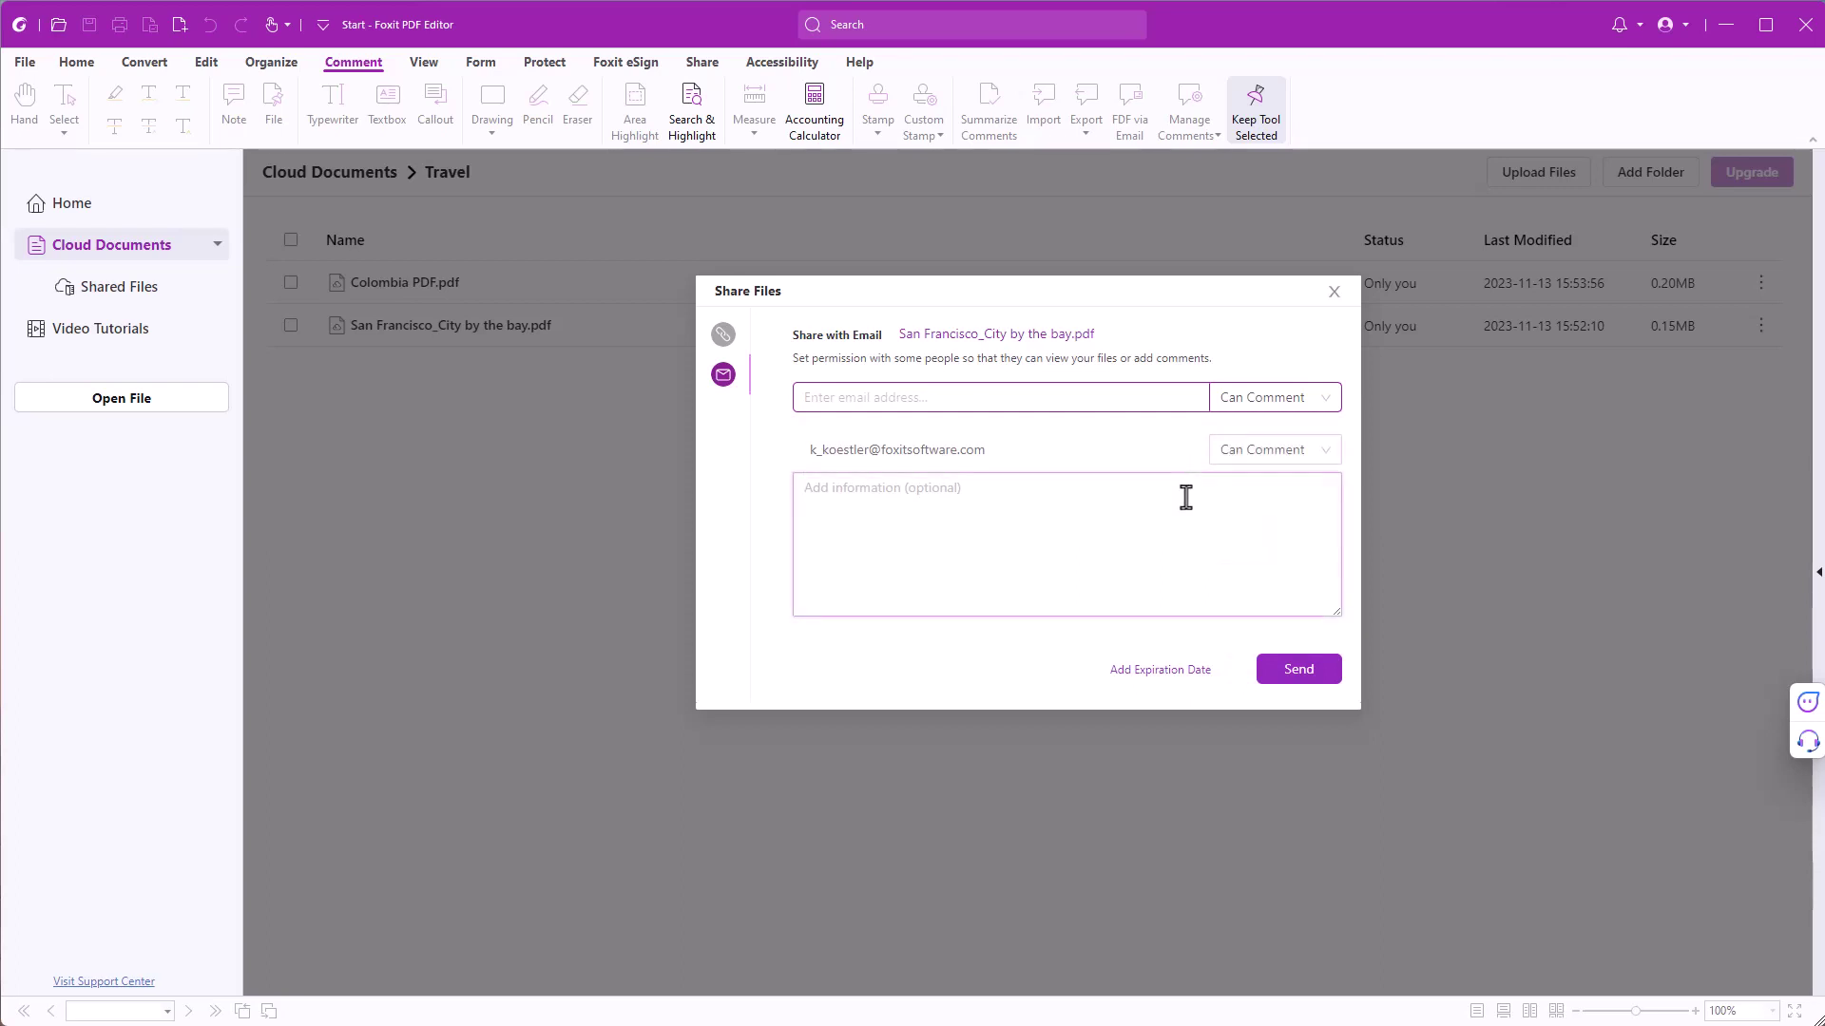
type("Please rev")
type("the document!")
Set the share to expire 15 November 2023 at 20:59, send it, and start collaboration.
left_click(1160, 670)
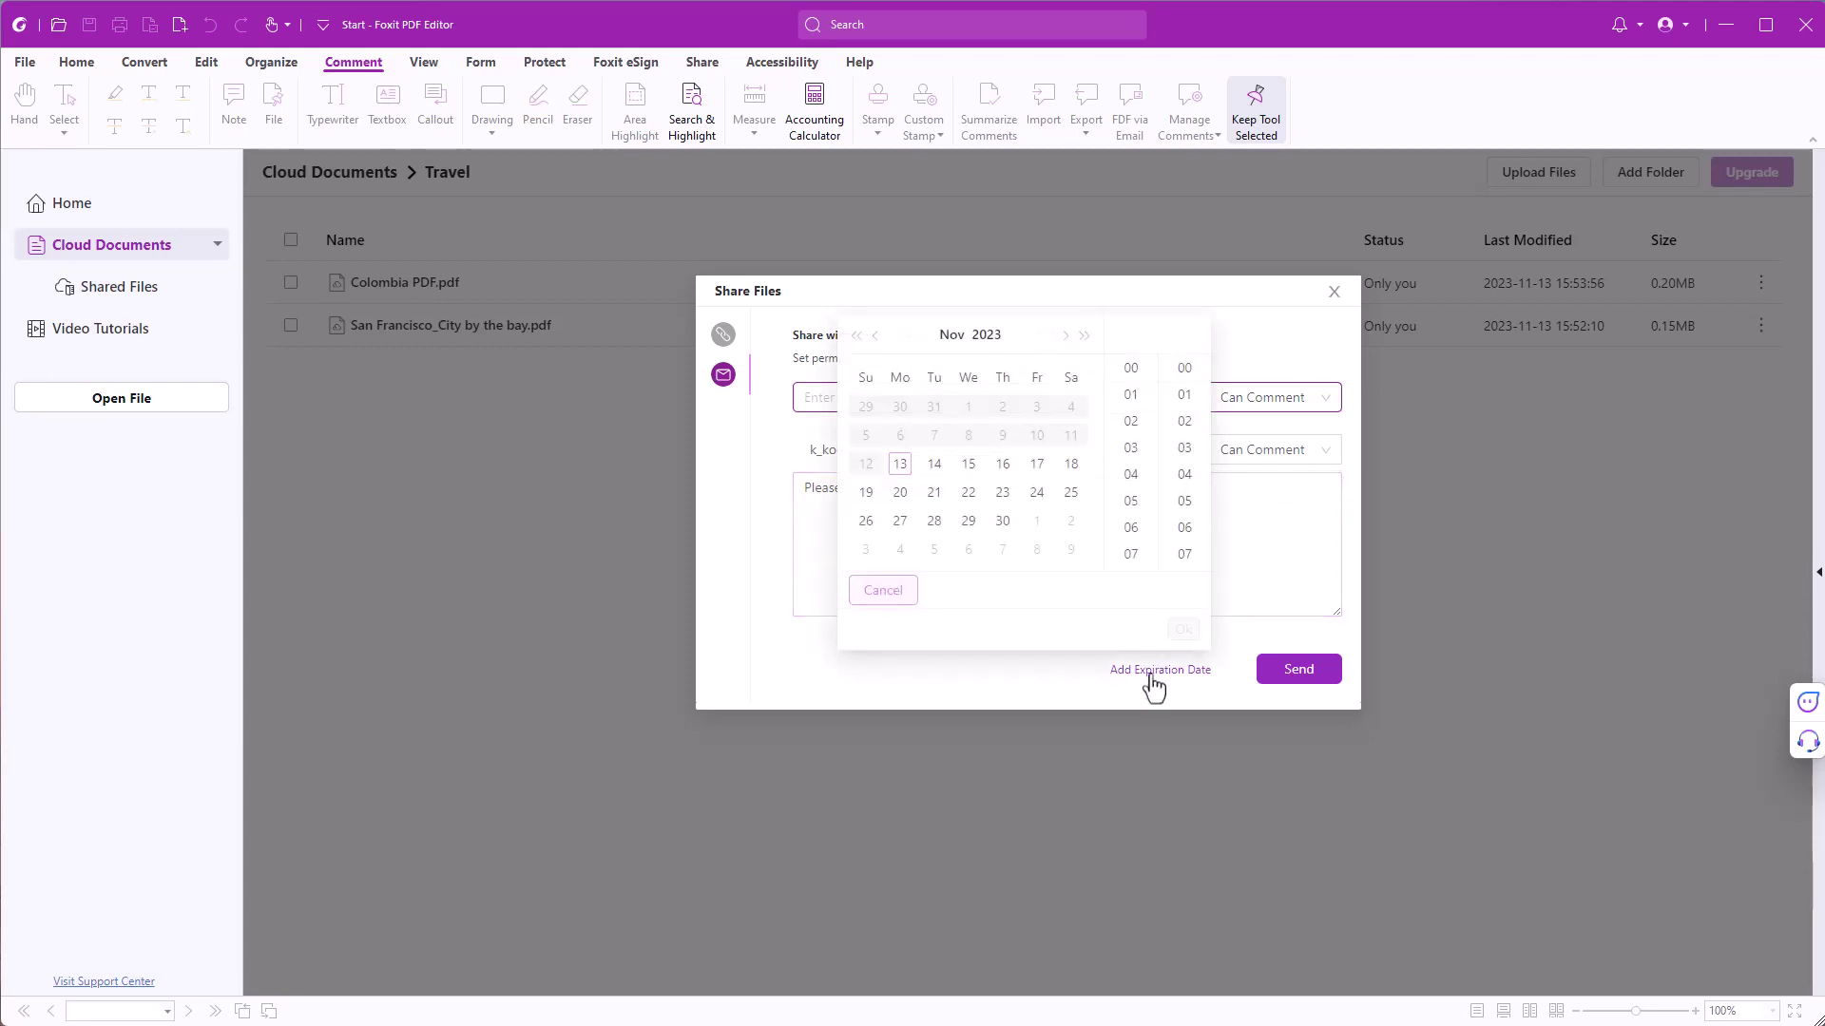
left_click(968, 463)
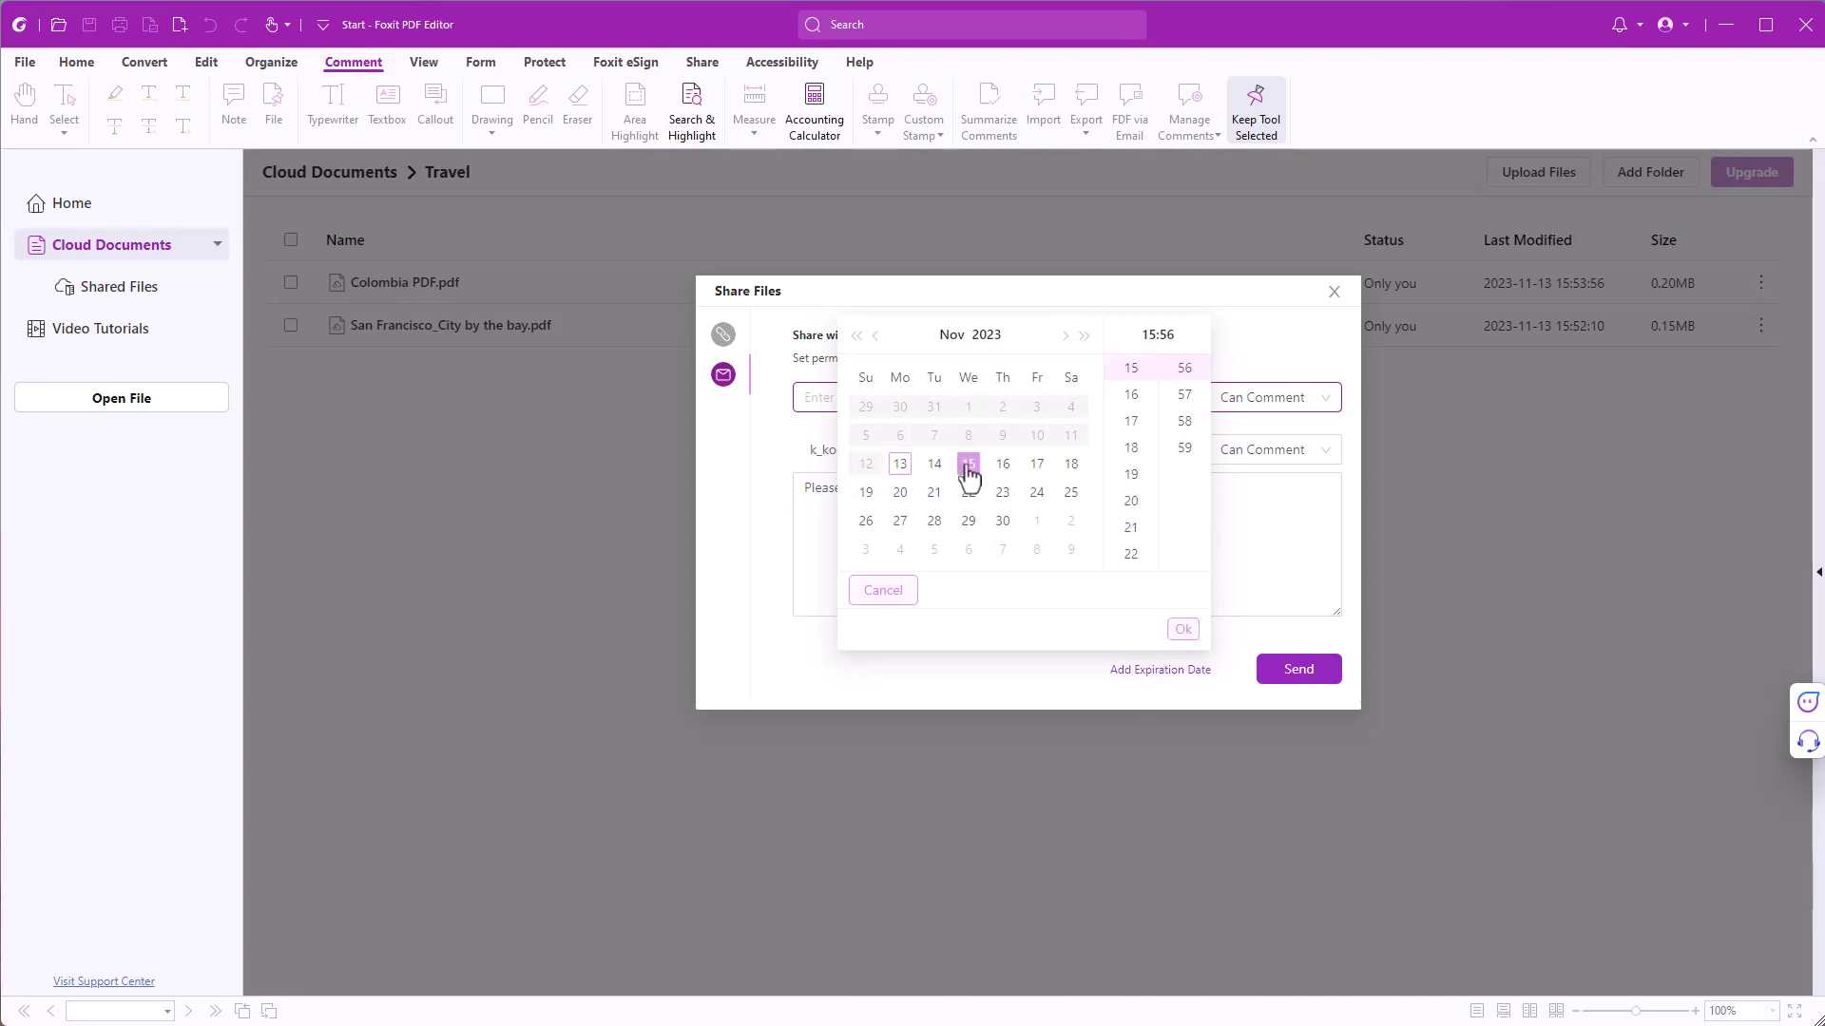
left_click(1184, 447)
left_click(1183, 628)
left_click(1291, 669)
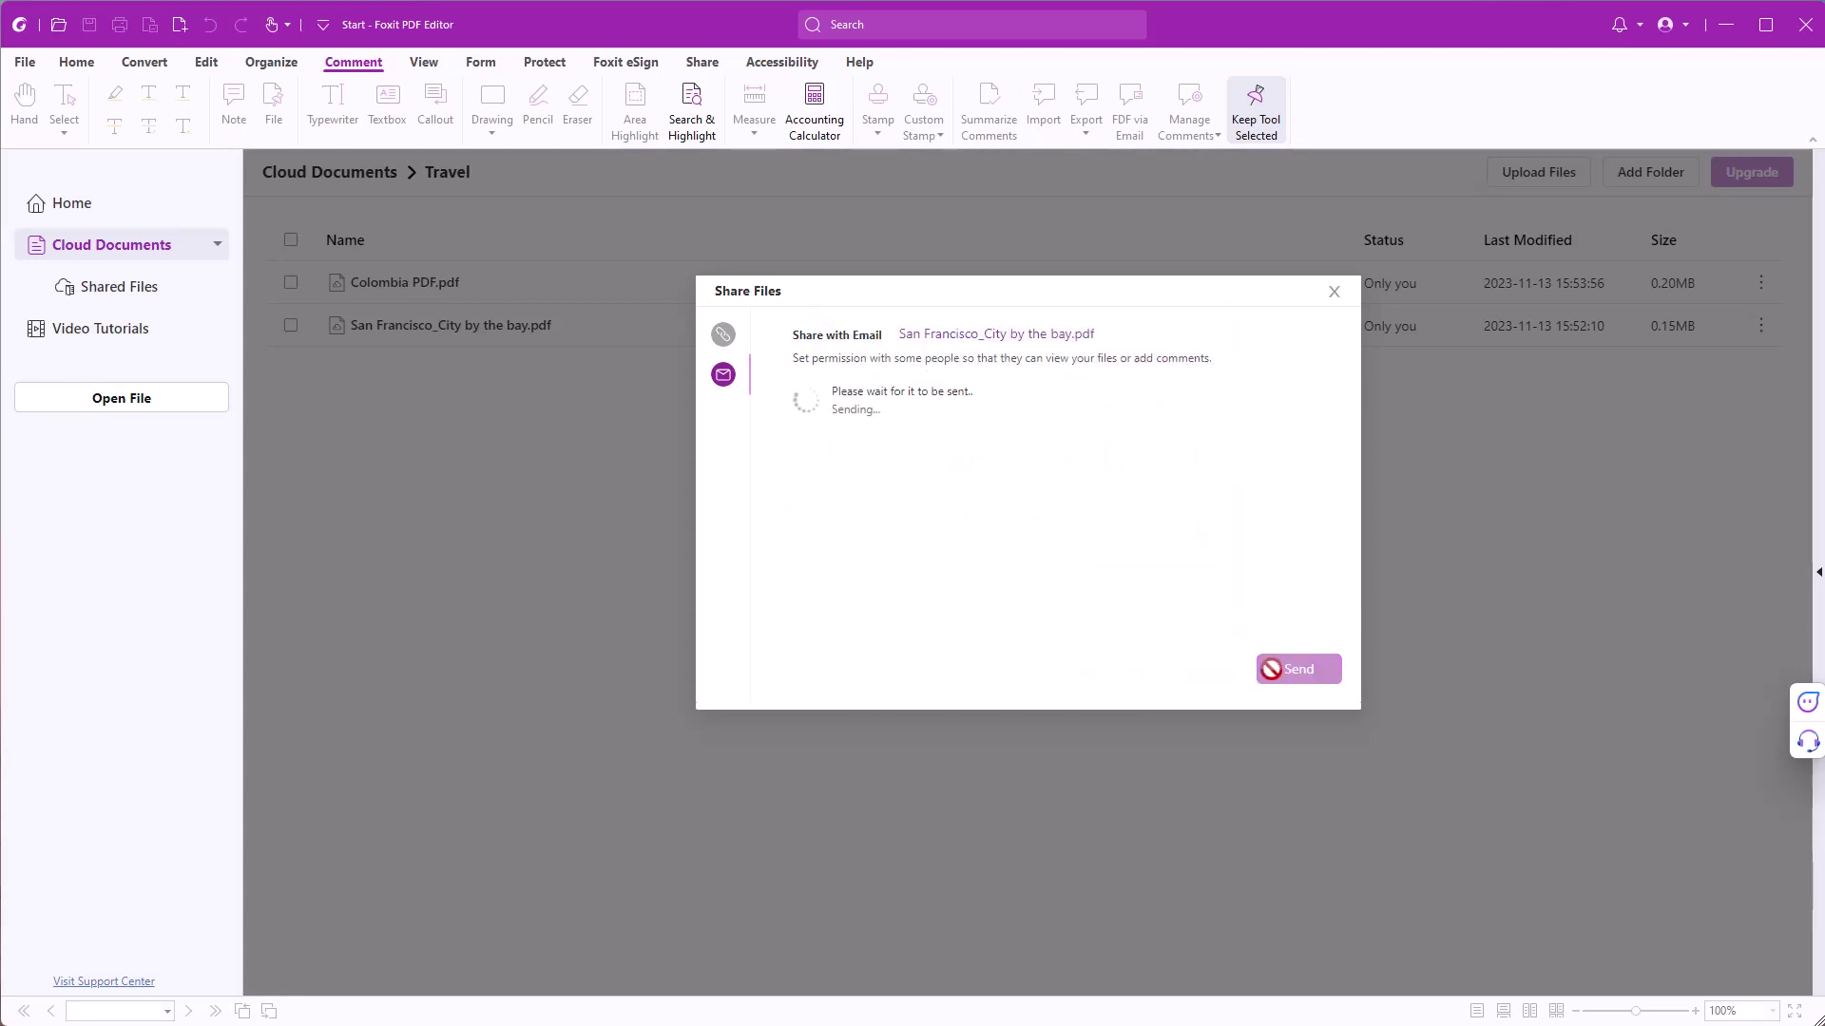
left_click(1102, 590)
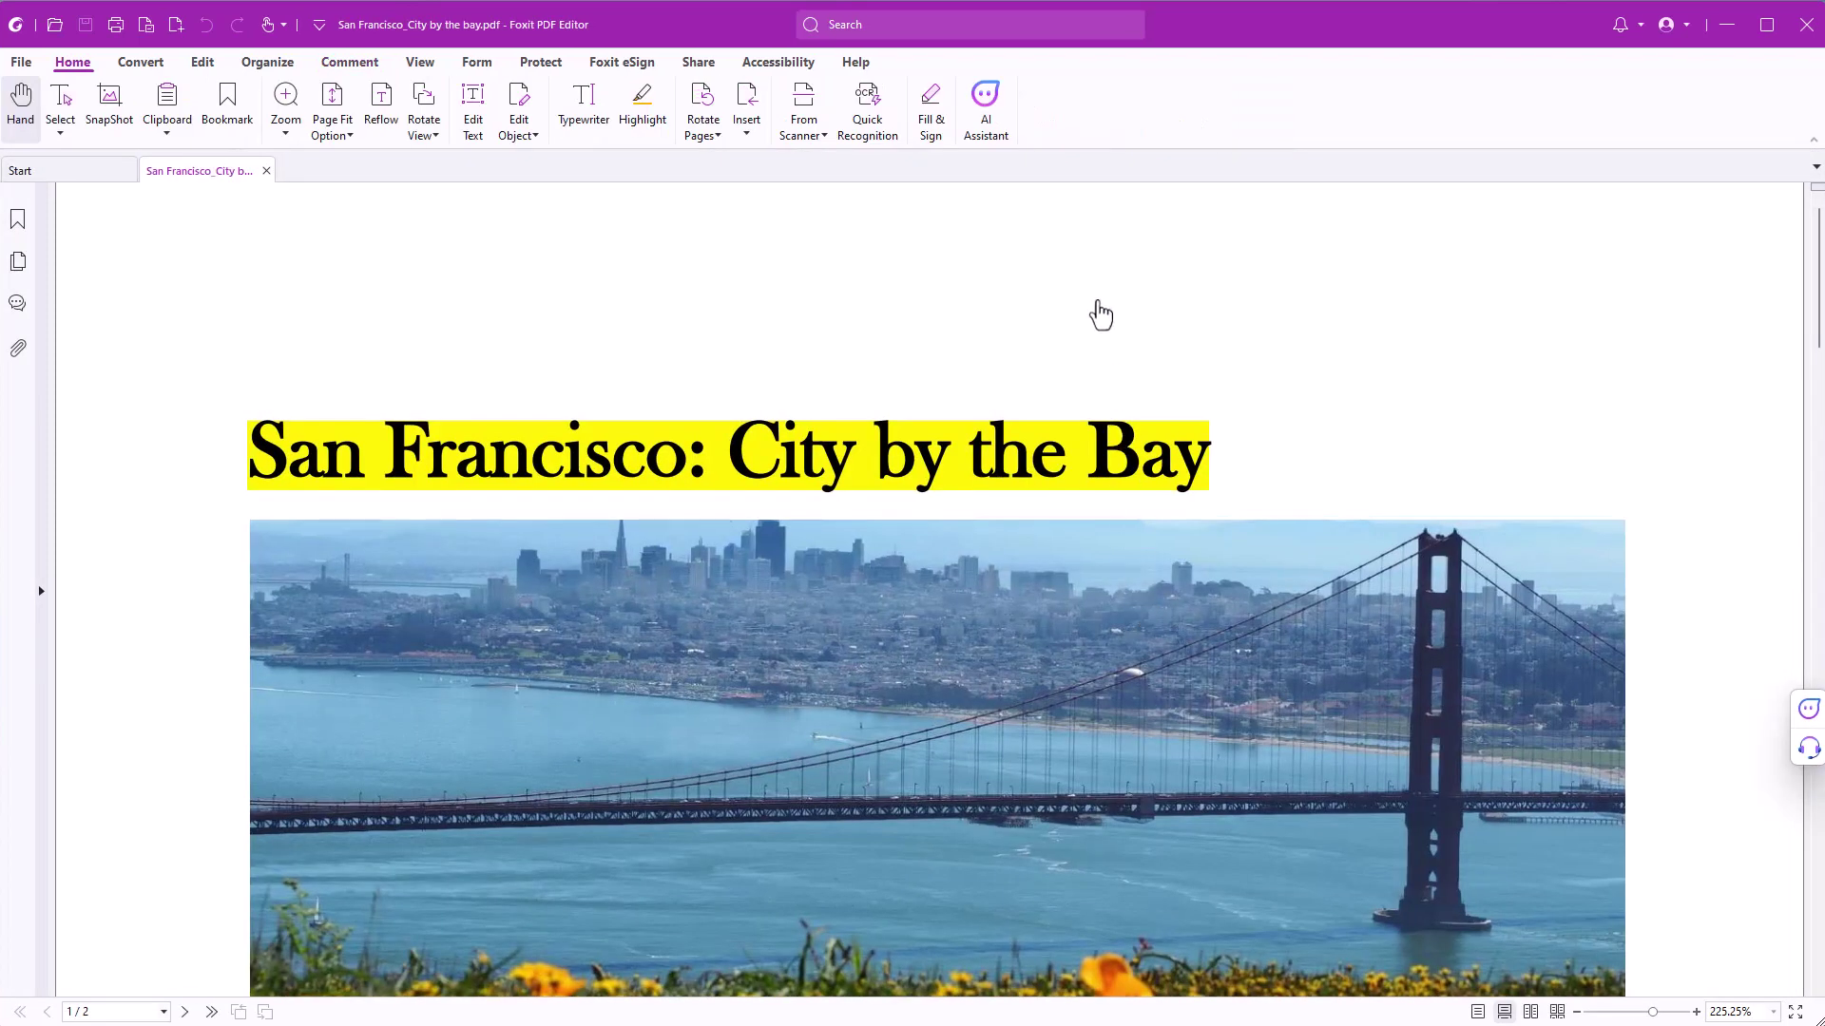
Check Shared Files lists San Francisco PDF as shared, then open Colombia PDF from Travel.
left_click(265, 169)
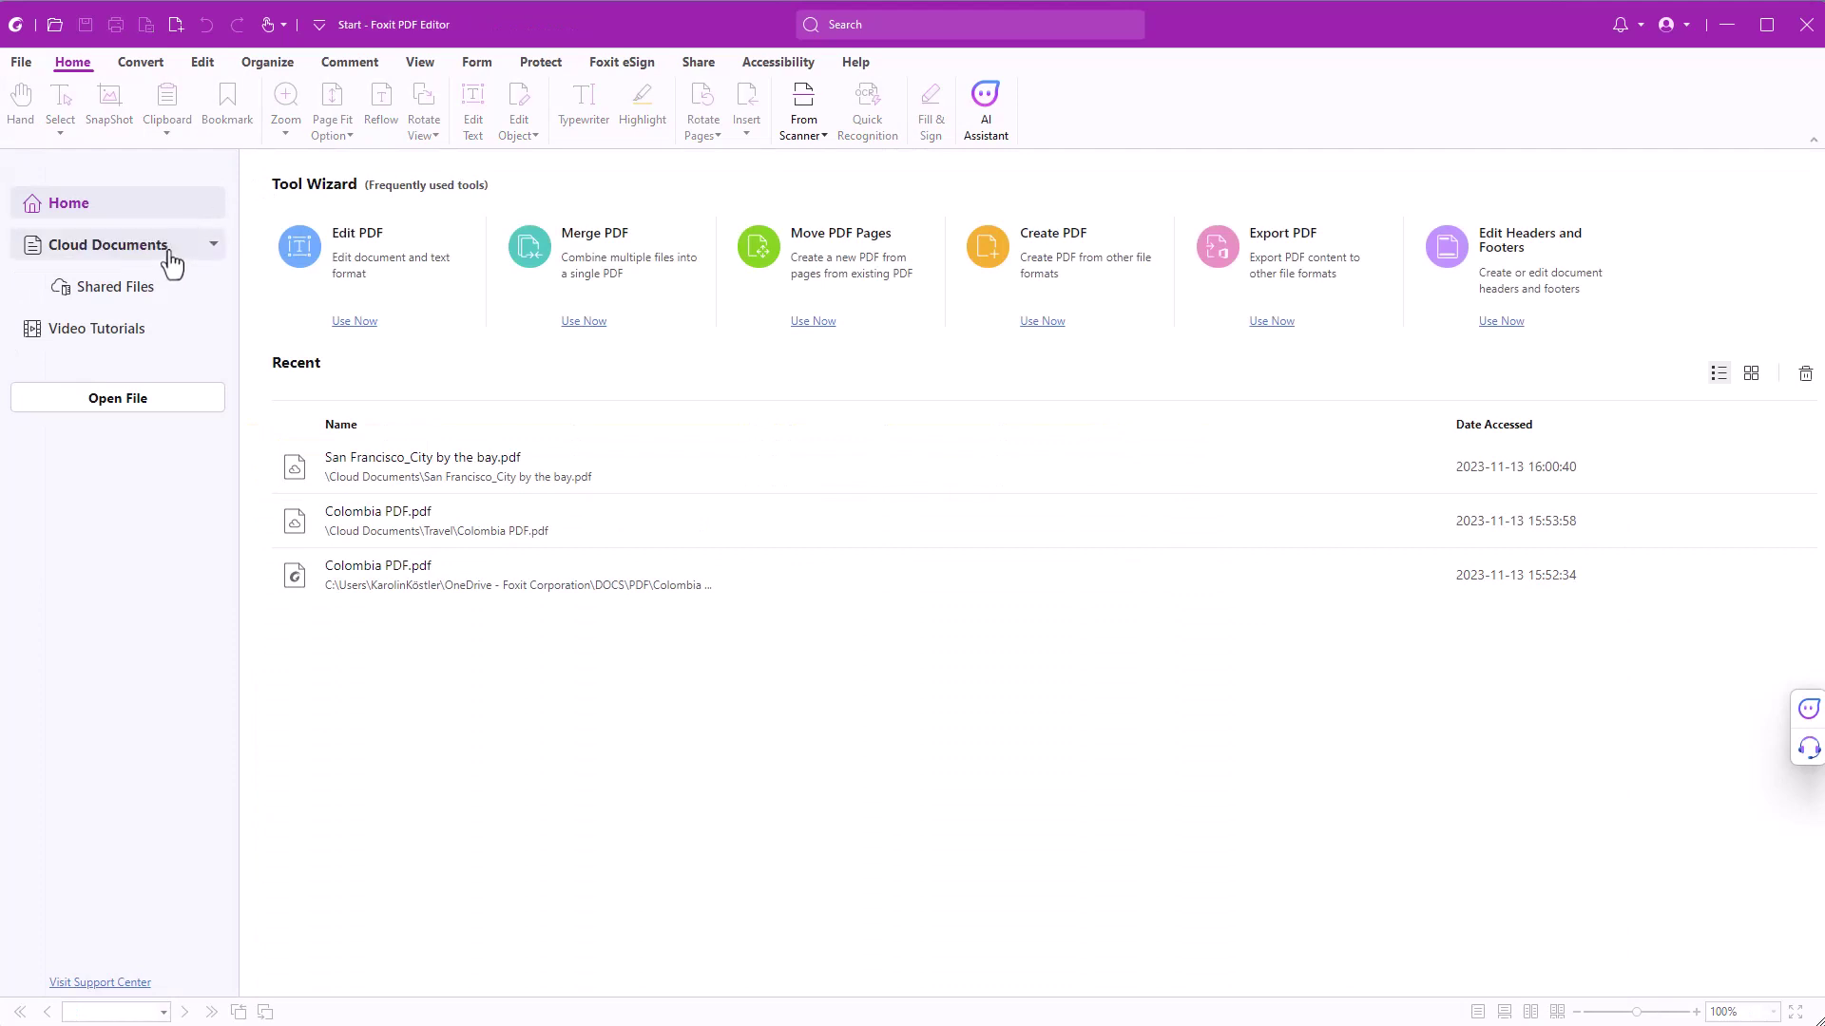
left_click(106, 243)
left_click(363, 282)
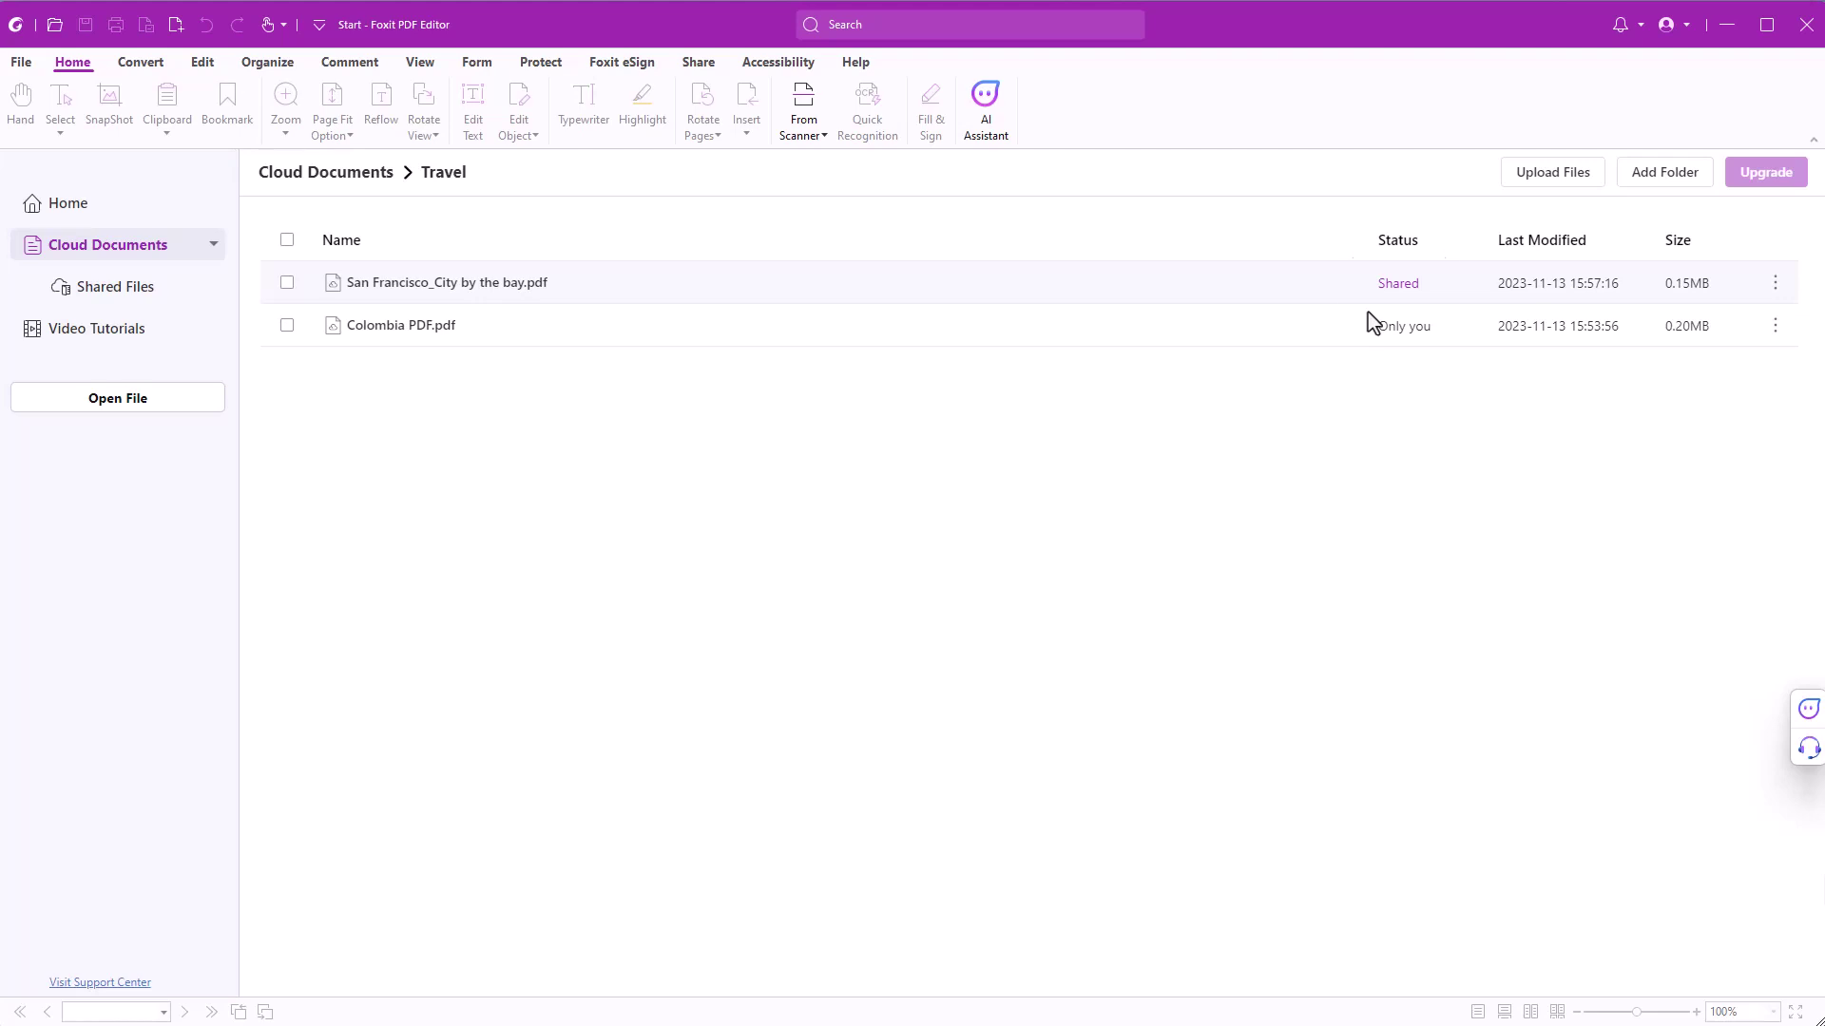
left_click(118, 287)
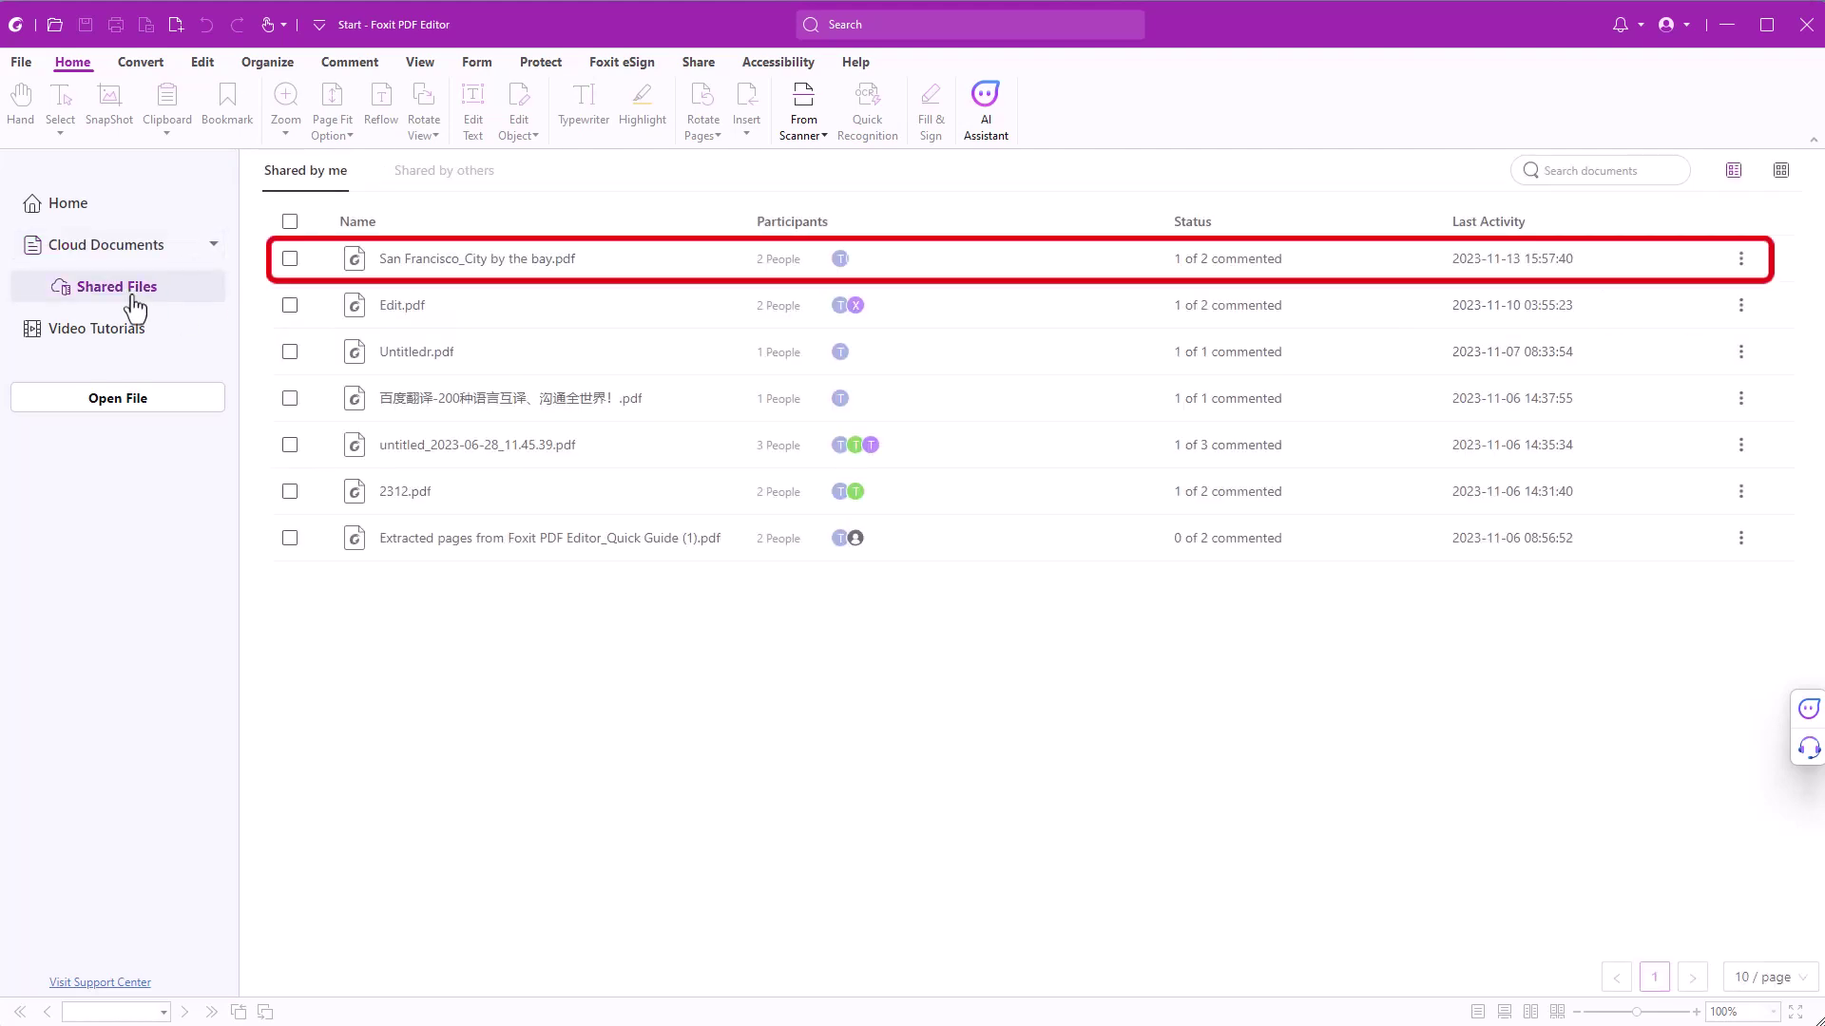
left_click(171, 245)
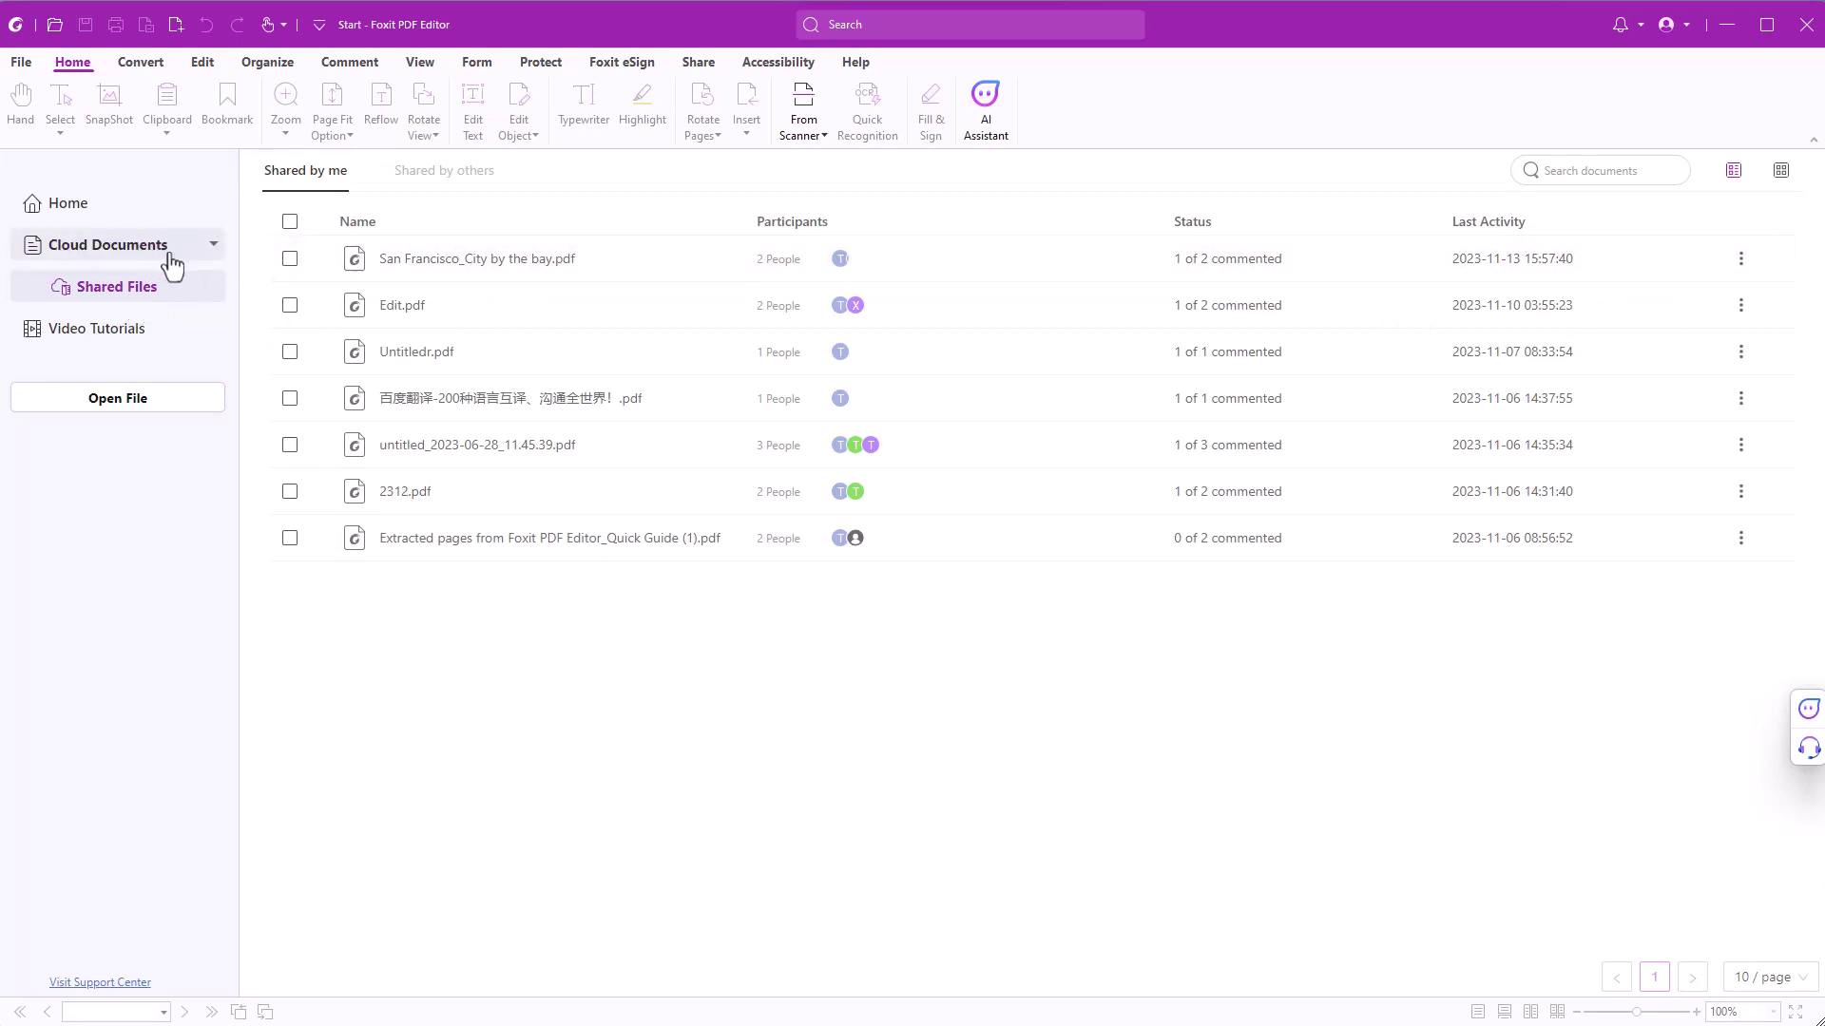
double_click(378, 326)
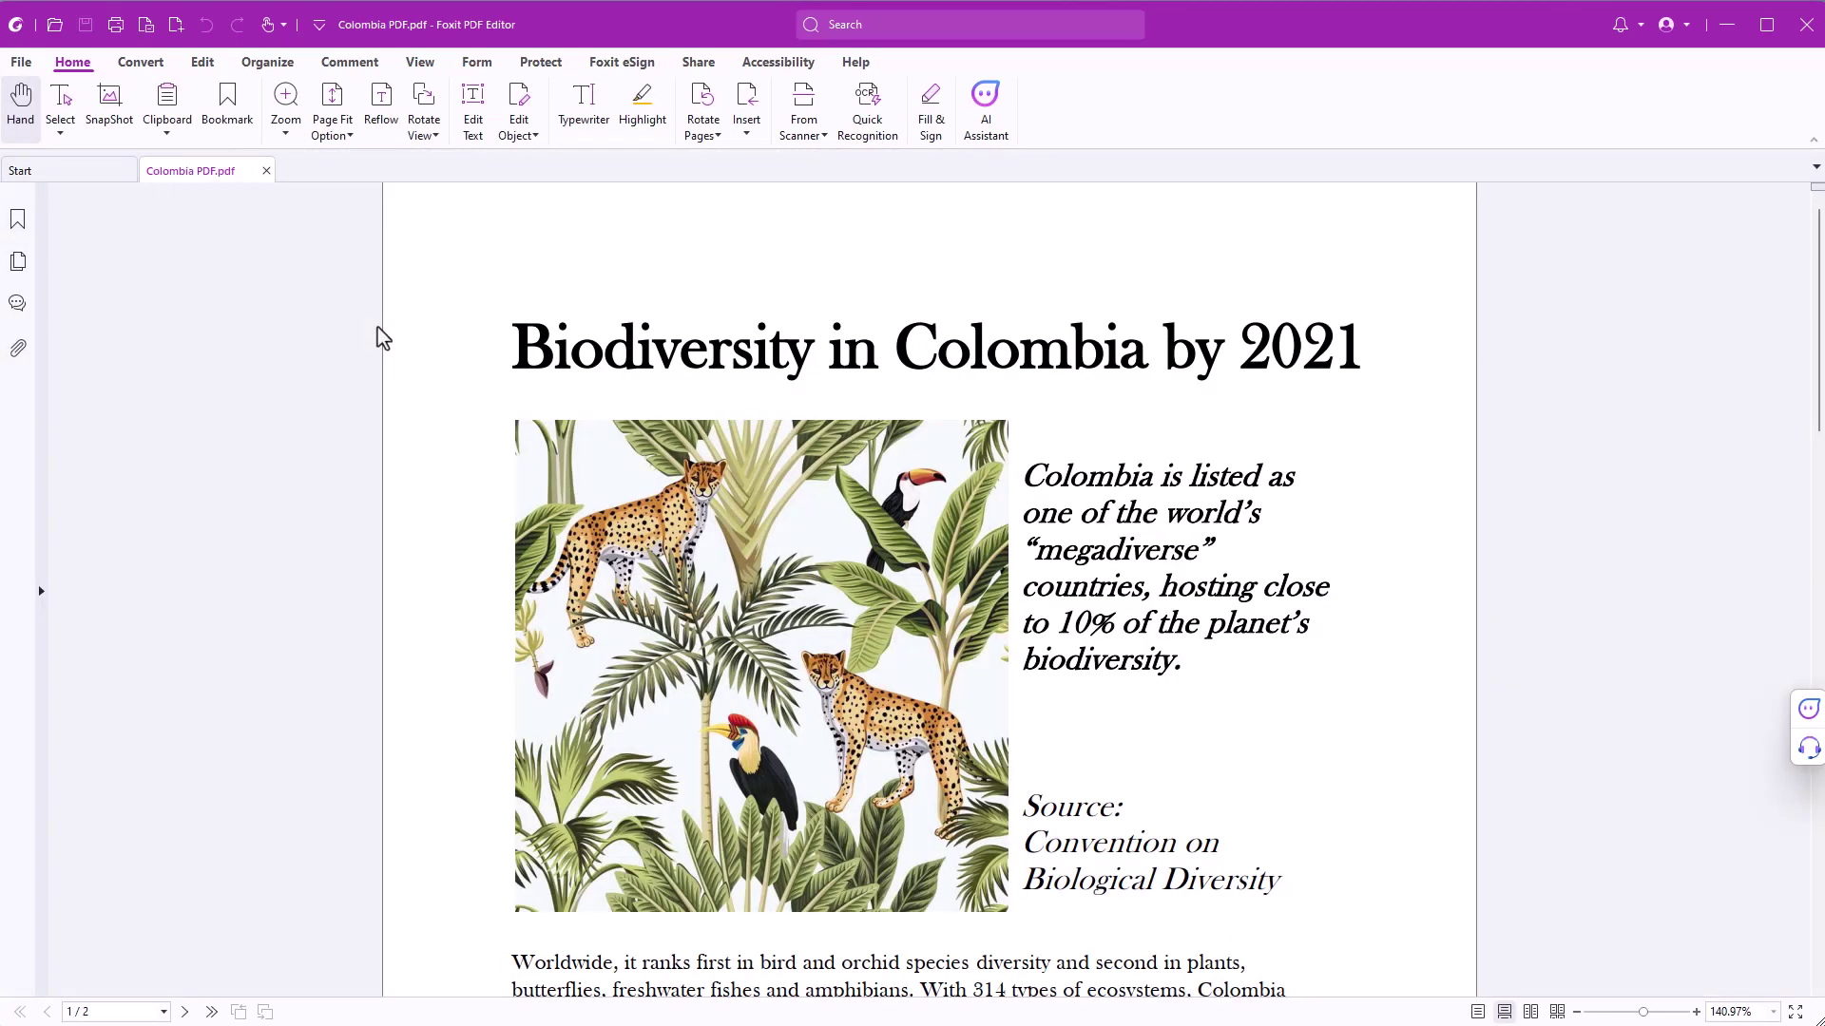
Create and copy a Can Comment collaboration link for the Colombia PDF.
left_click(697, 61)
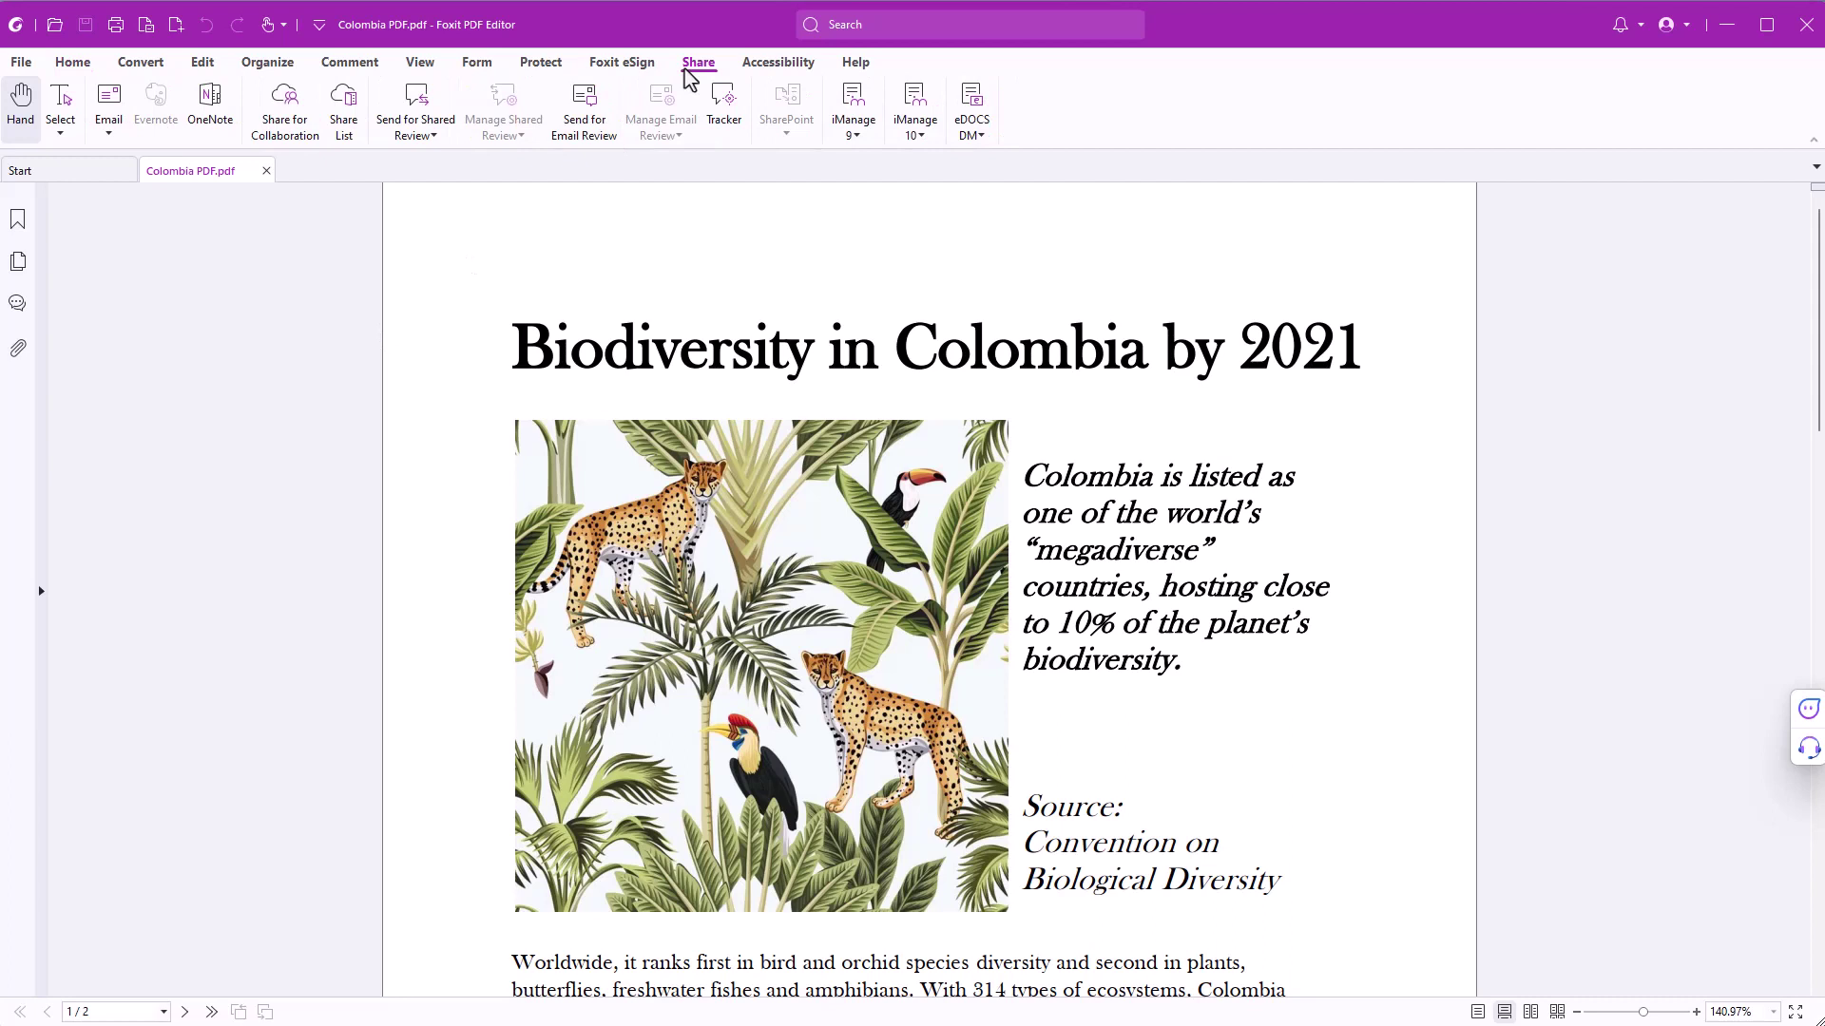
left_click(298, 139)
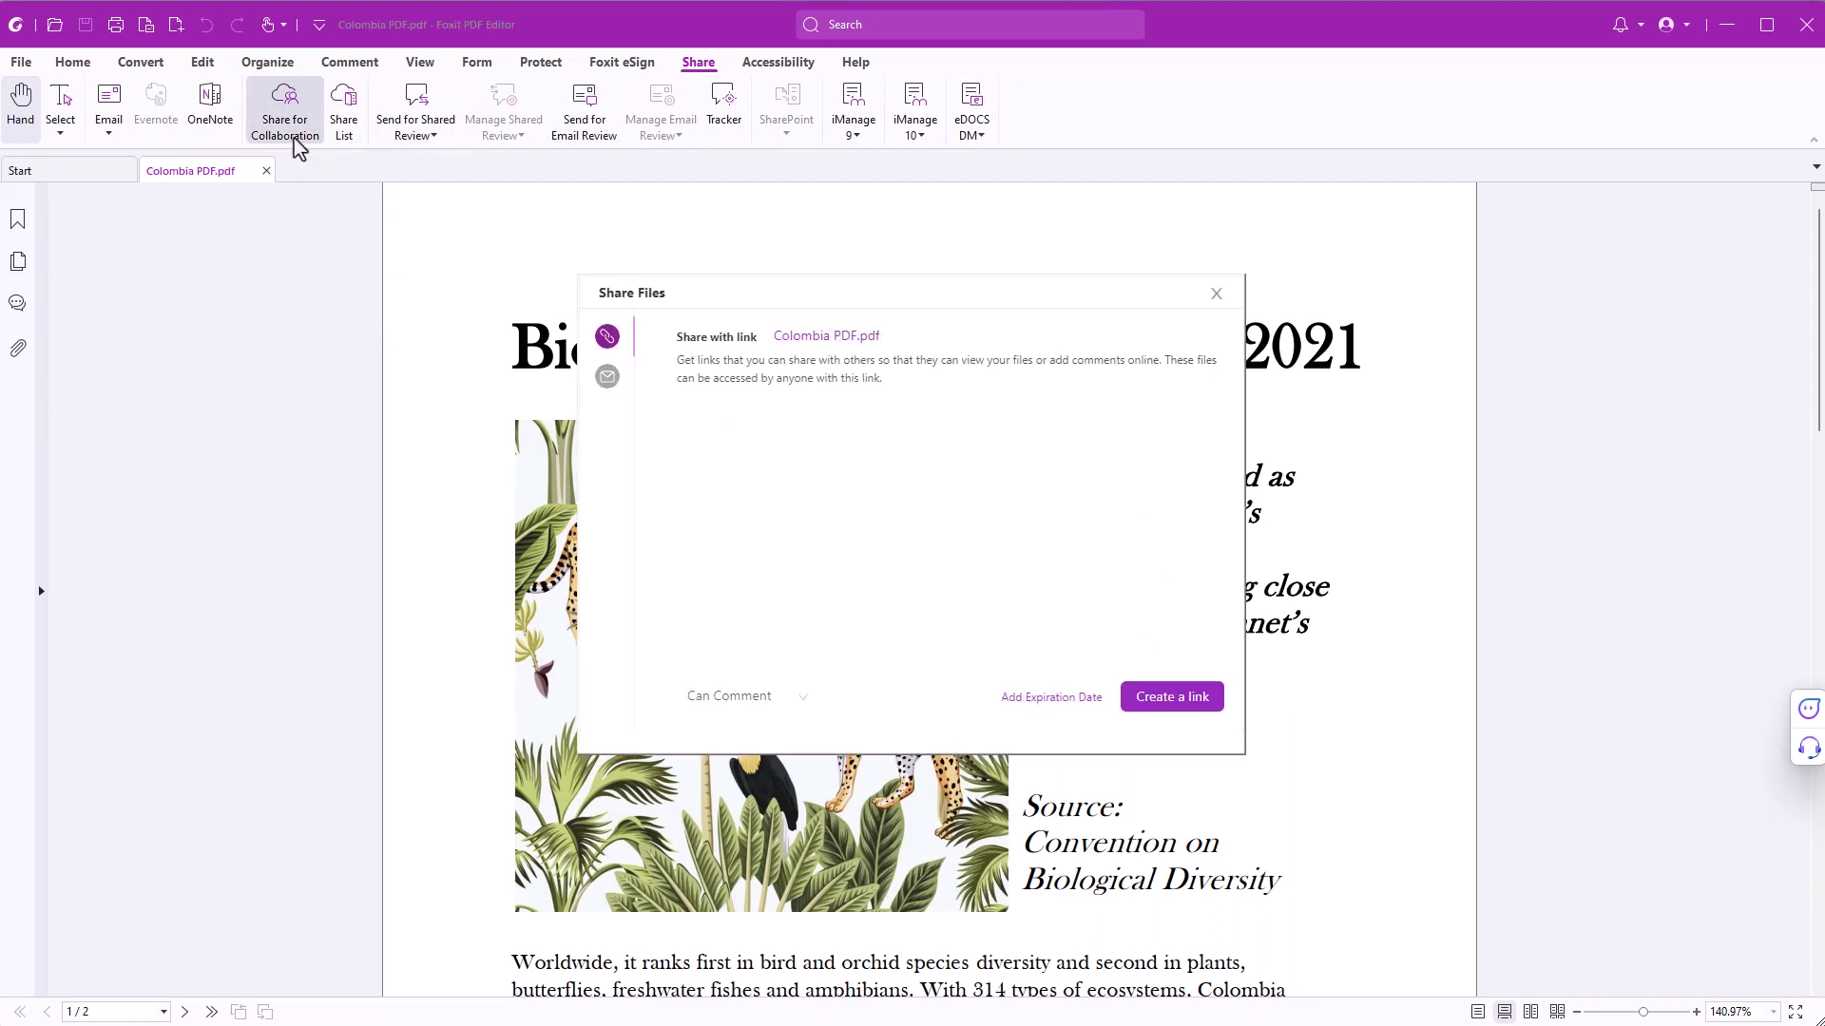
left_click(803, 696)
left_click(788, 627)
left_click(1166, 696)
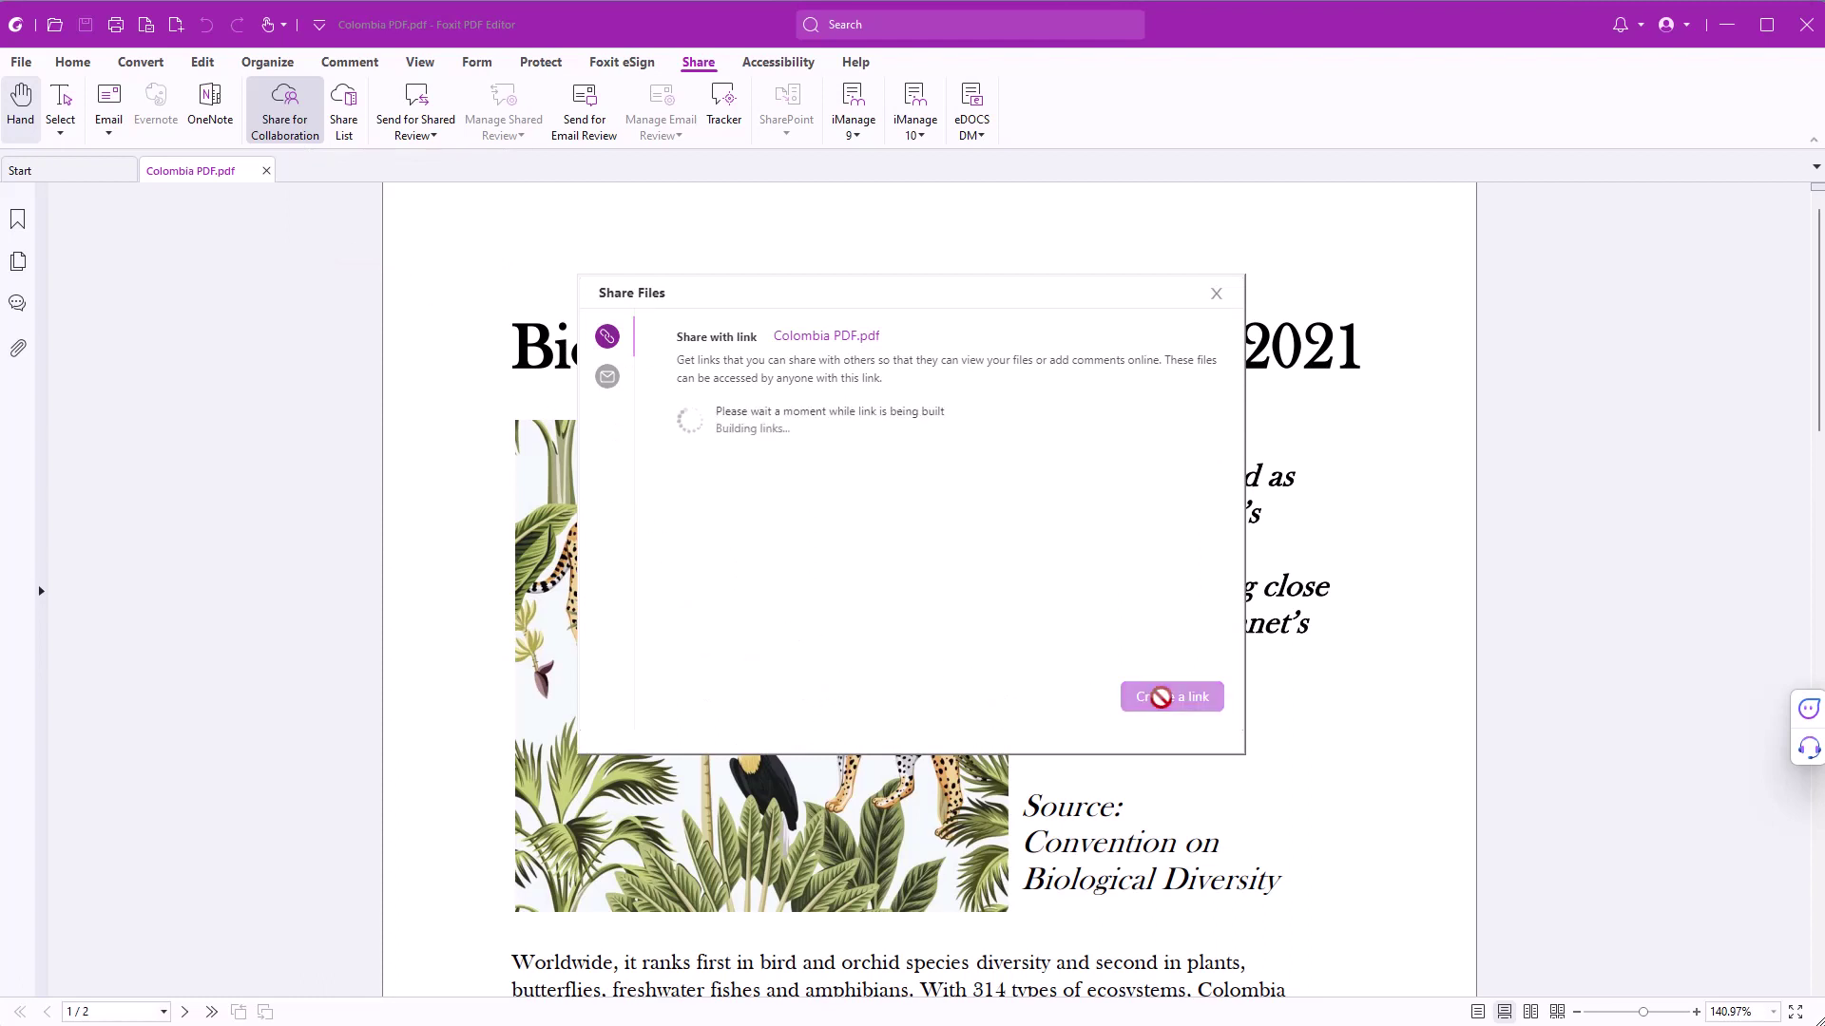
left_click(1051, 703)
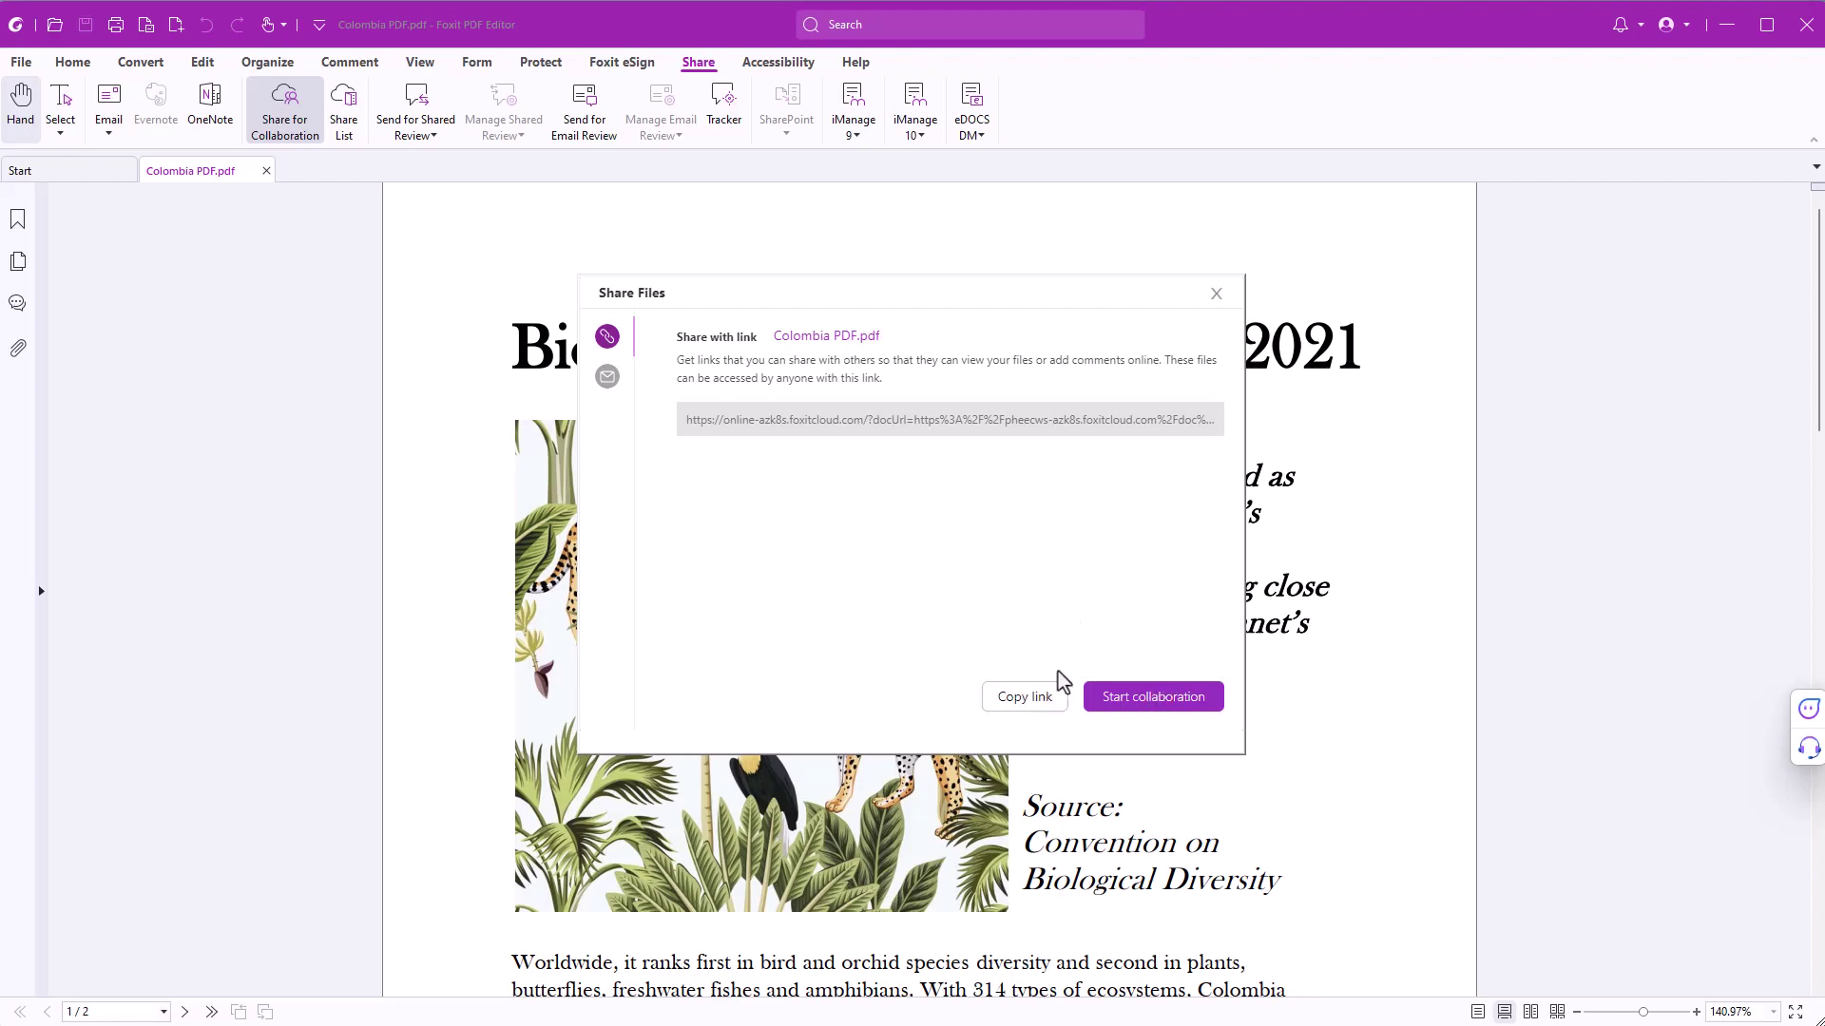
left_click(1217, 294)
Open the Share List and view the Colombia PDF's sharing details.
left_click(345, 112)
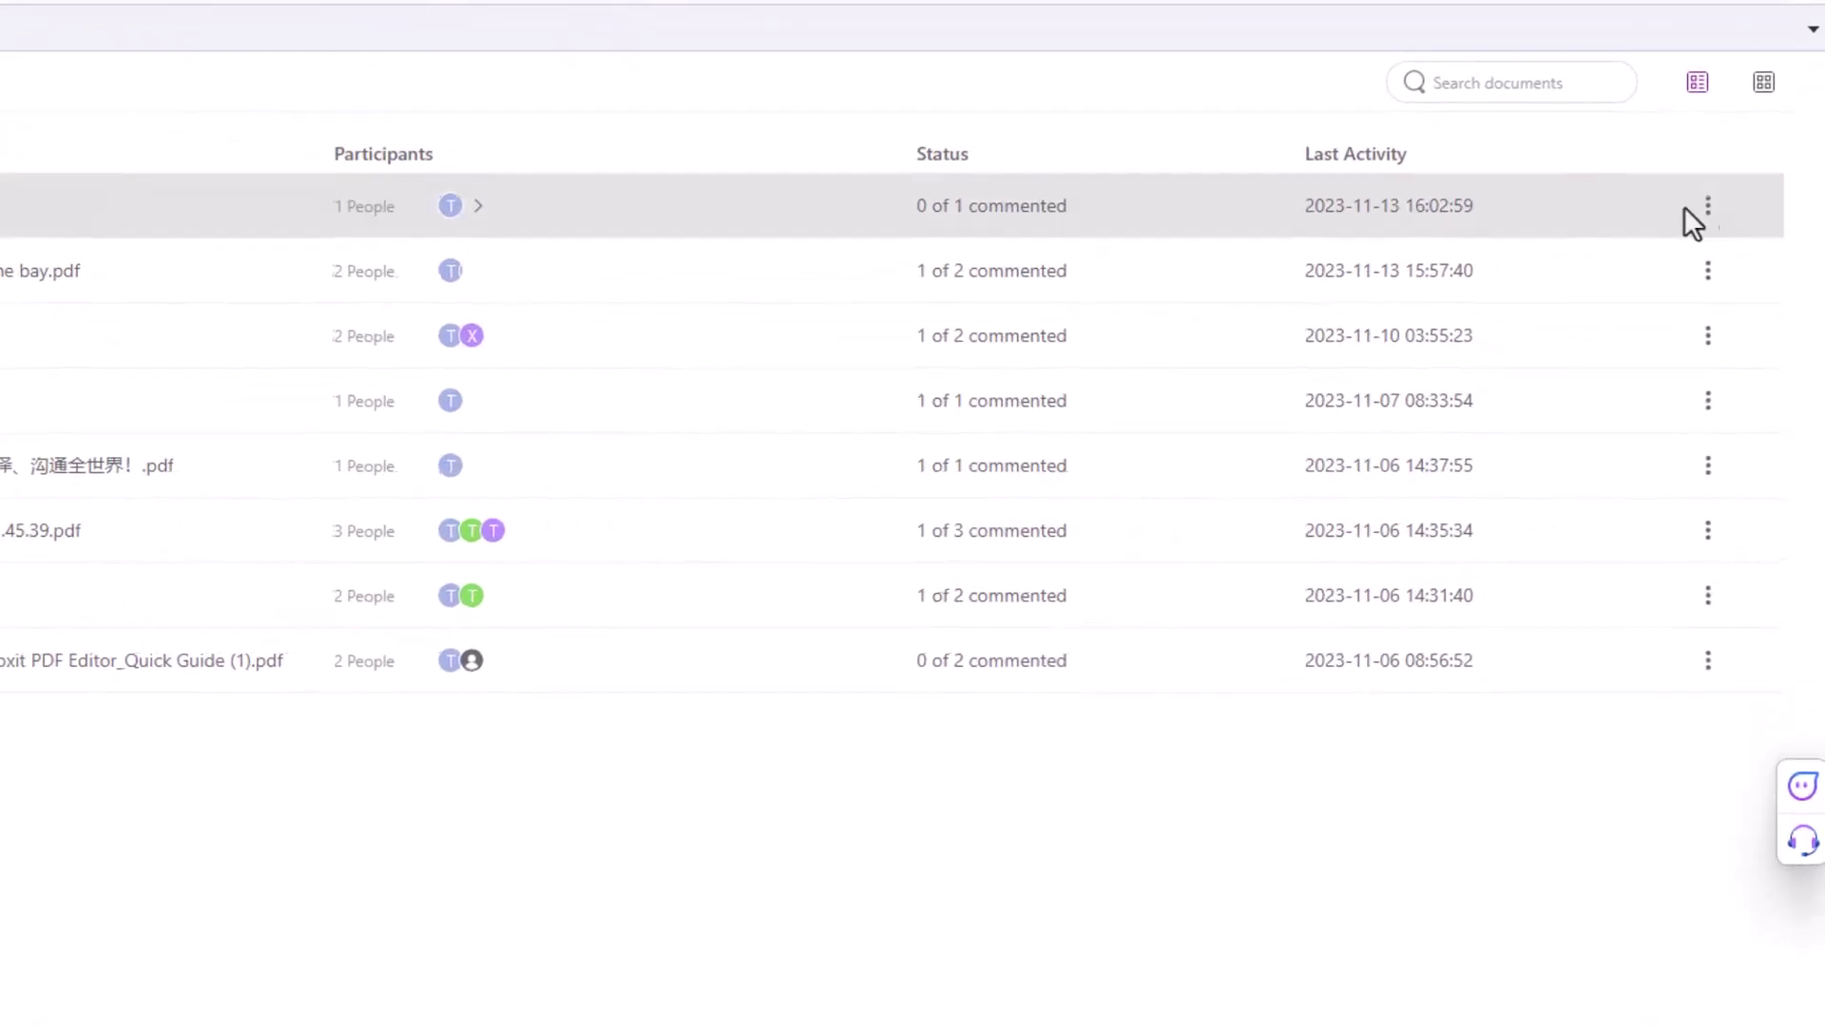
left_click(1741, 292)
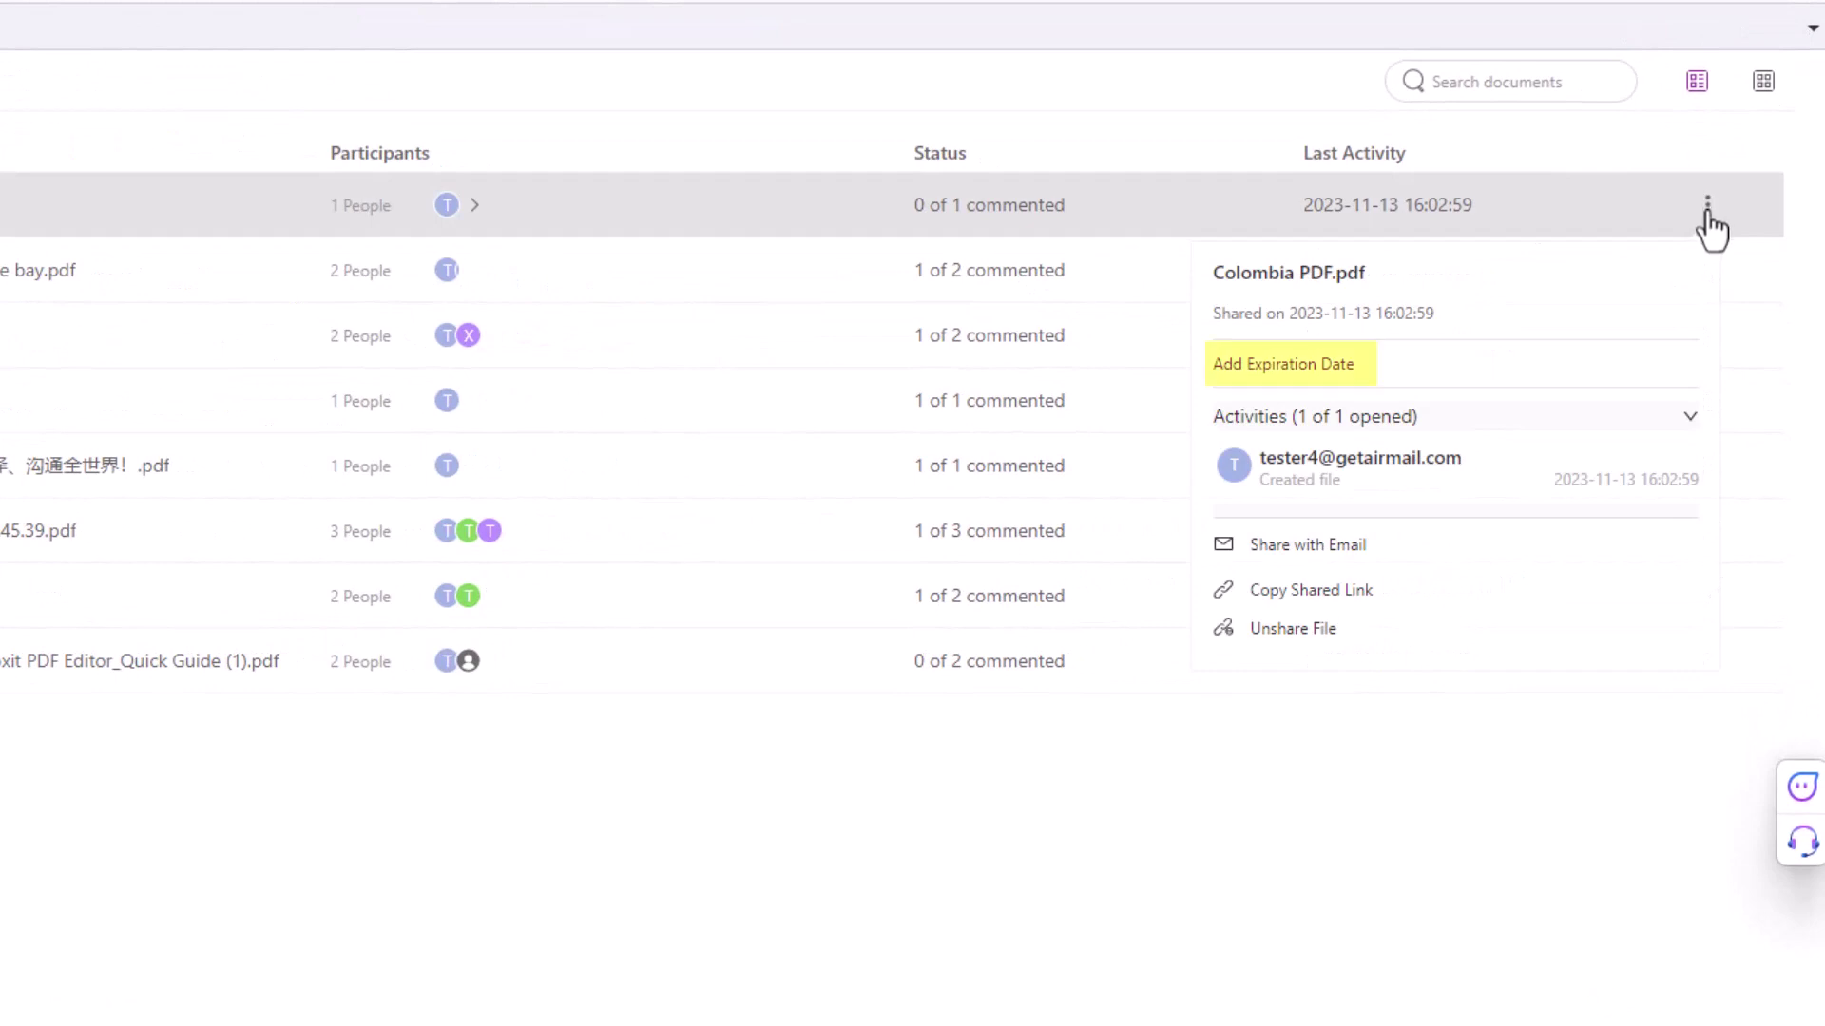